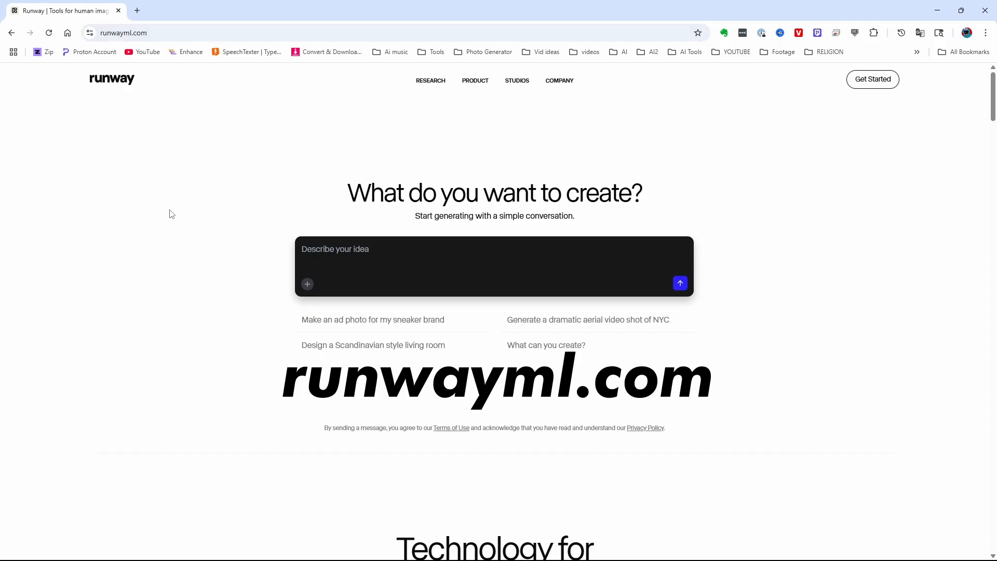
# - Start Runway from its home page, go to the dashboard and show the full list of tools
pyautogui.click(873, 81)
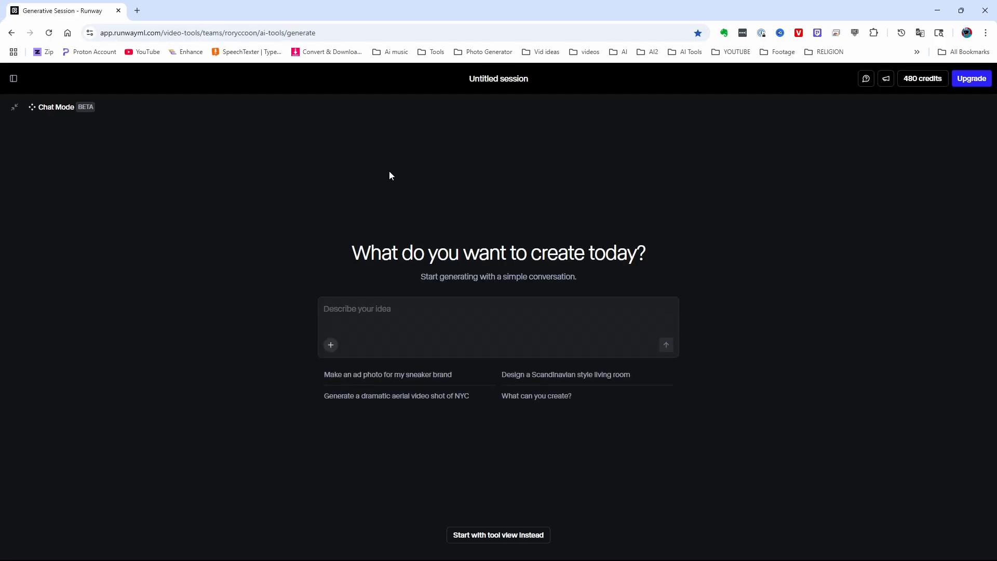
pyautogui.click(14, 80)
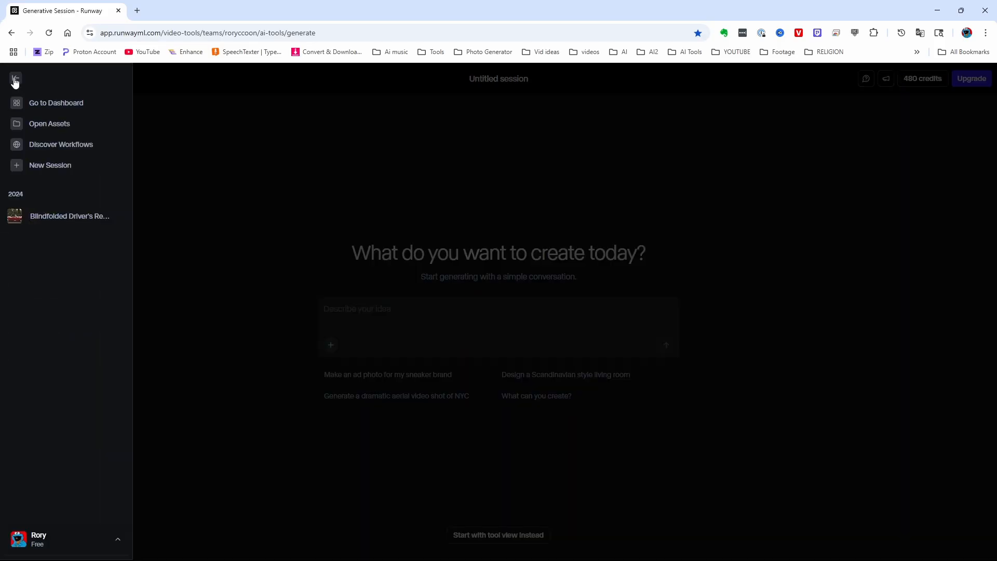
pyautogui.click(53, 105)
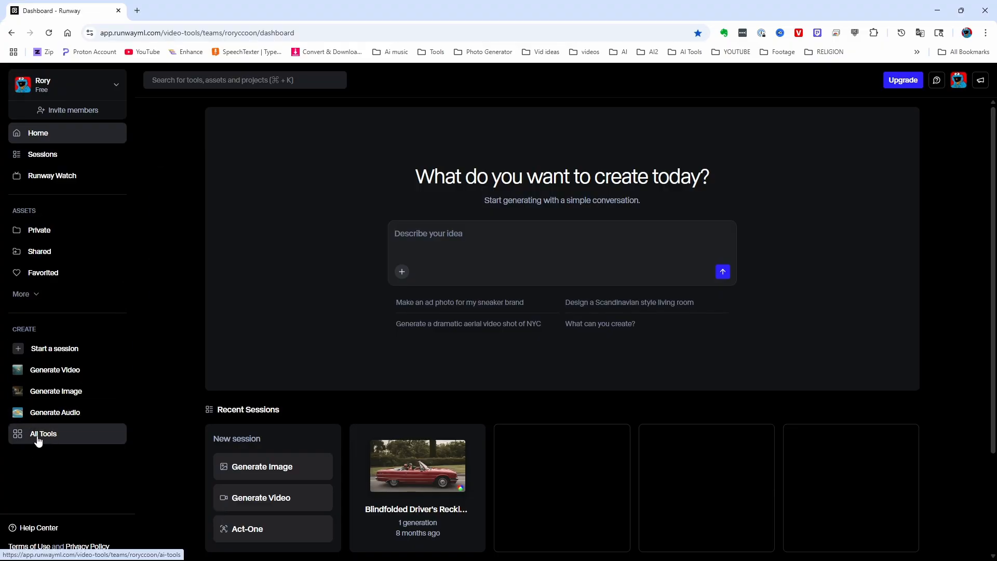
pyautogui.click(38, 439)
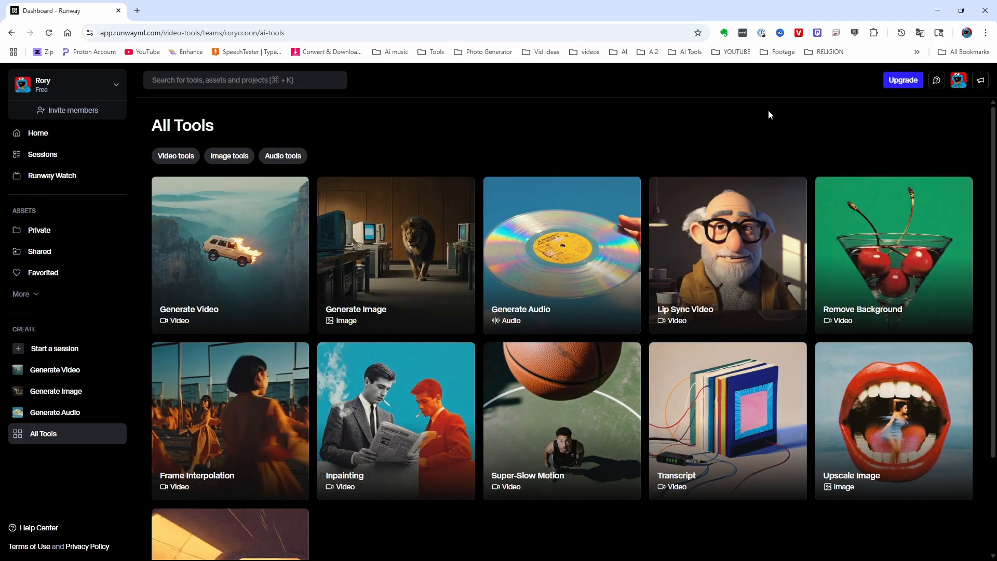
# - Switch to DaVinci Resolve and place spin.mp4 at the start of a new timeline on Video 1
pyautogui.click(936, 10)
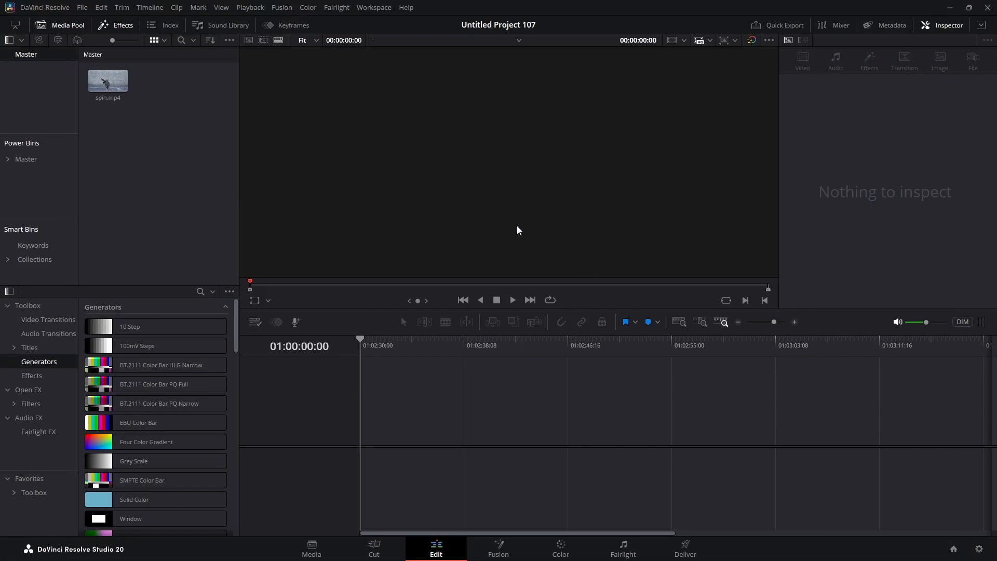
pyautogui.moveTo(109, 82); pyautogui.dragTo(361, 442)
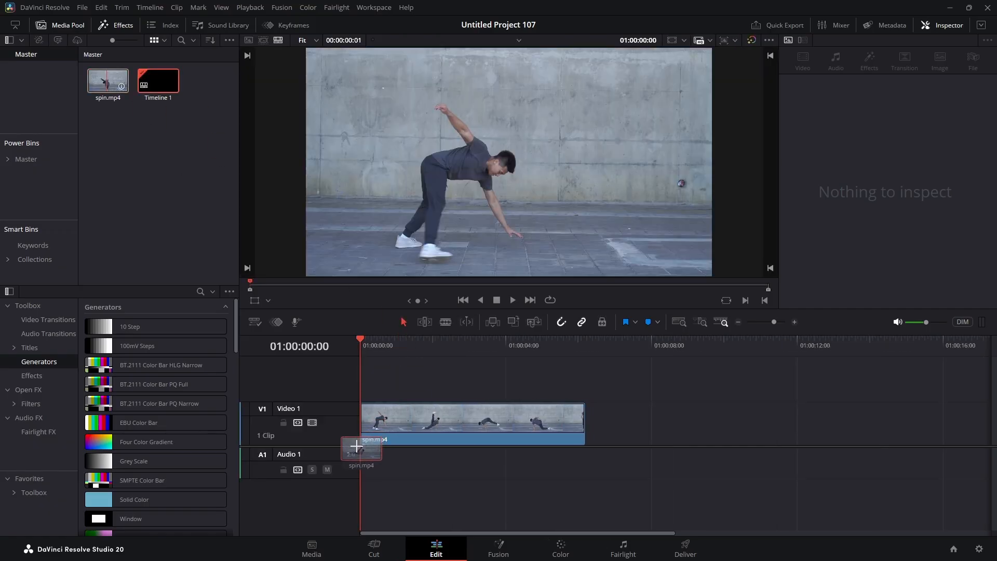
pyautogui.moveTo(359, 343)
pyautogui.mouseDown()
pyautogui.moveTo(390, 334)
pyautogui.moveTo(514, 341)
pyautogui.moveTo(341, 343)
pyautogui.mouseUp()
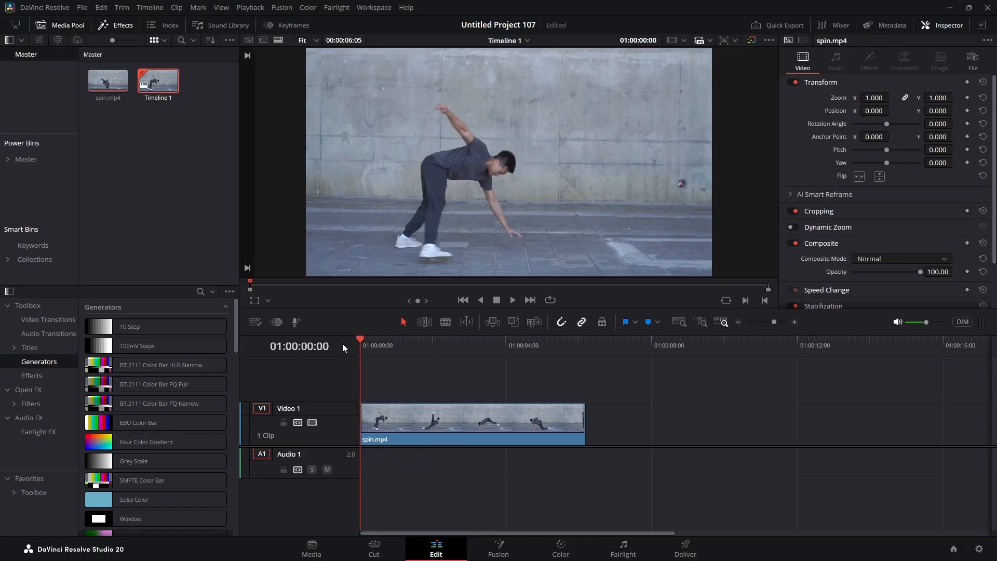
pyautogui.click(459, 415)
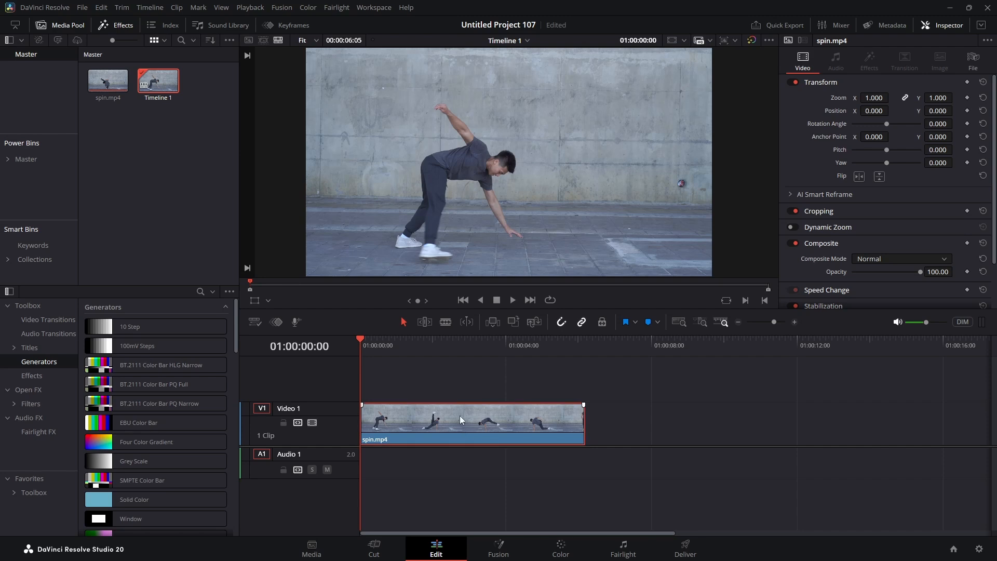
# - On the Color page, mask the dancer with AI Magic Mask points on the face, shirt, shoe, raised arm and lower leg at 01:00:00:02
pyautogui.click(561, 548)
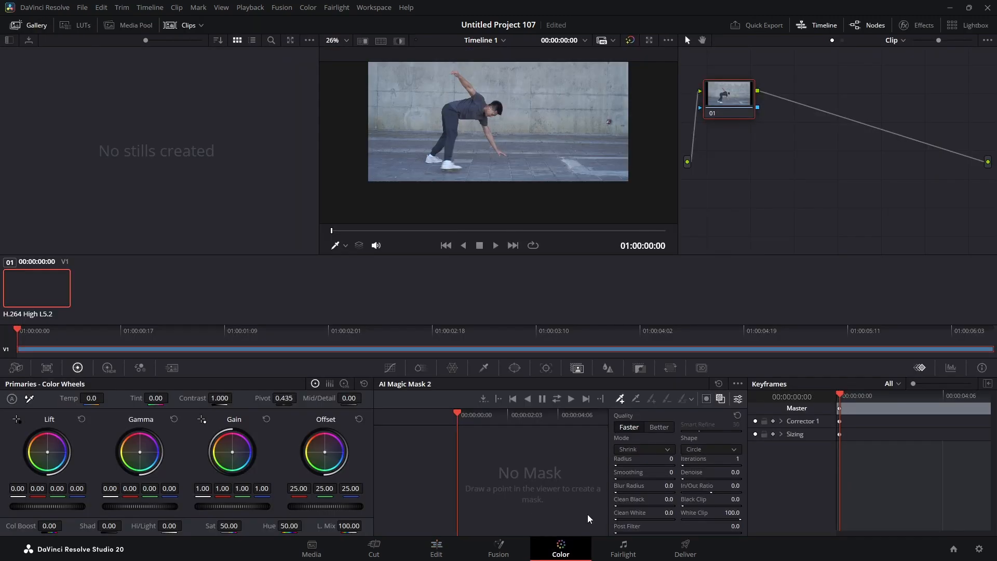
pyautogui.click(459, 415)
pyautogui.moveTo(459, 416)
pyautogui.mouseDown()
pyautogui.moveTo(487, 412)
pyautogui.moveTo(459, 417)
pyautogui.mouseUp()
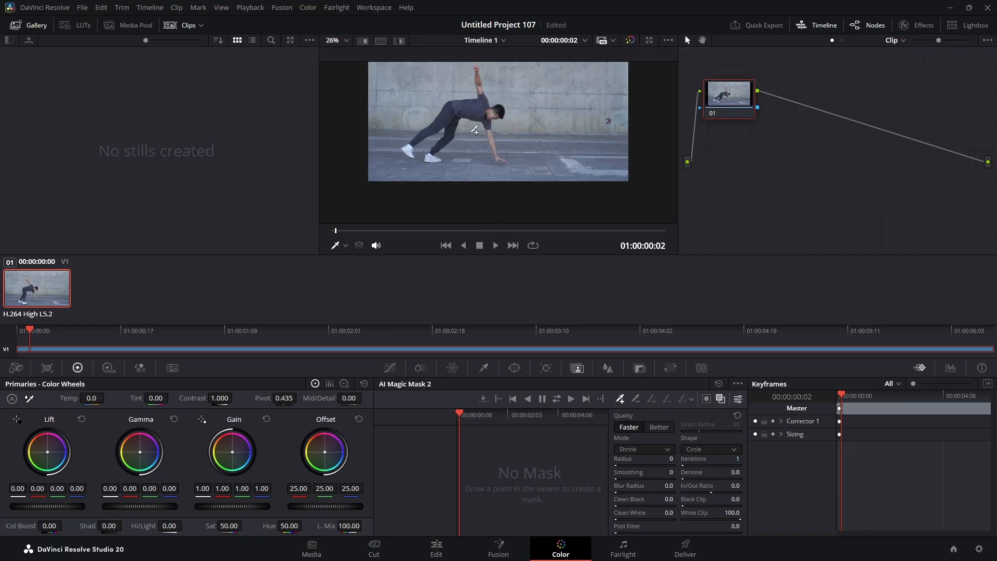
pyautogui.click(493, 112)
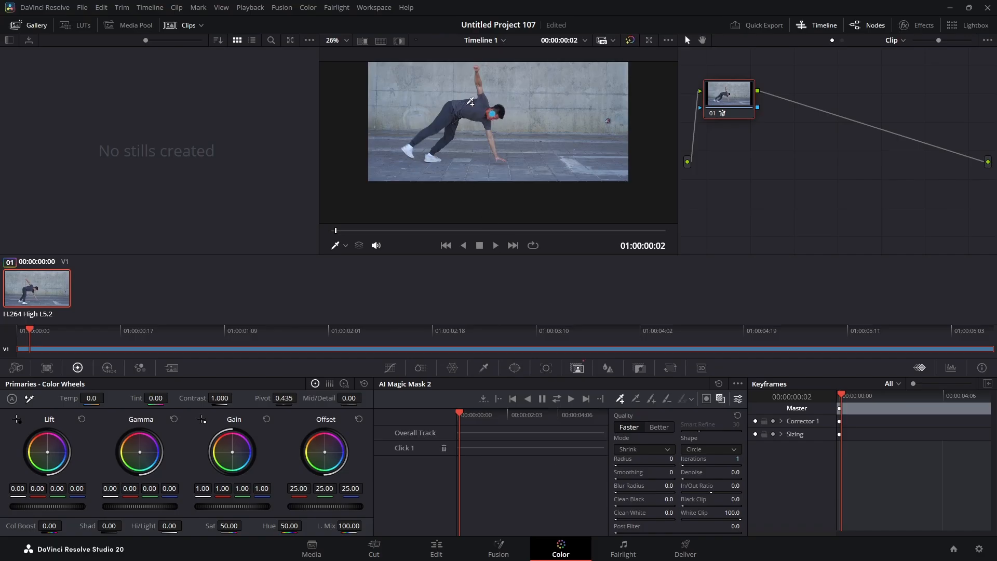
pyautogui.click(467, 105)
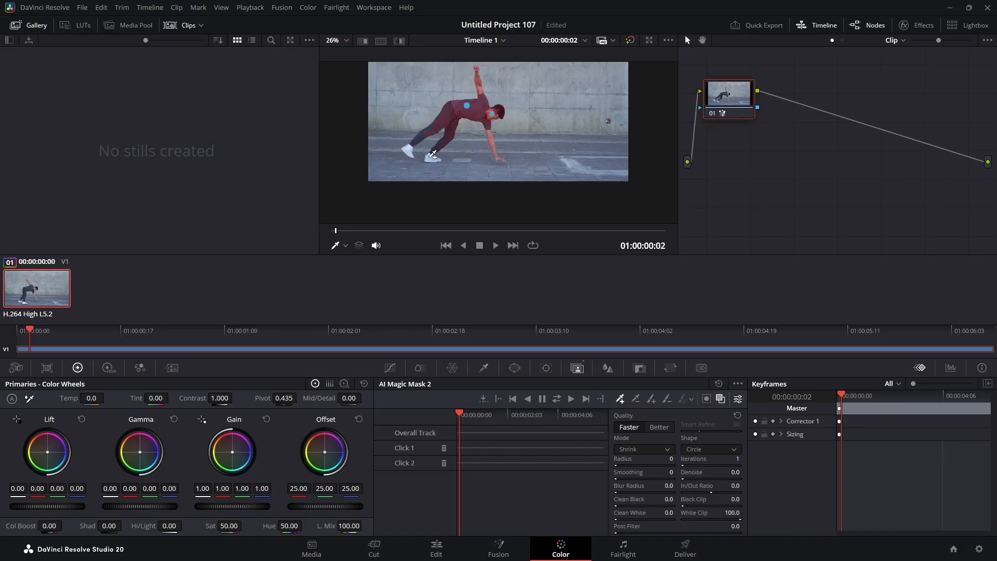
pyautogui.click(431, 158)
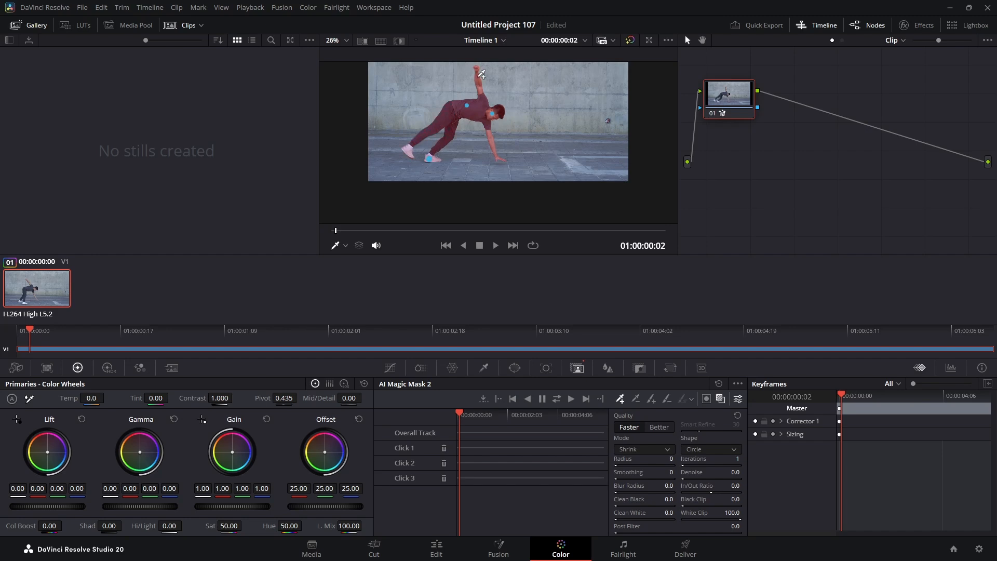
pyautogui.click(478, 78)
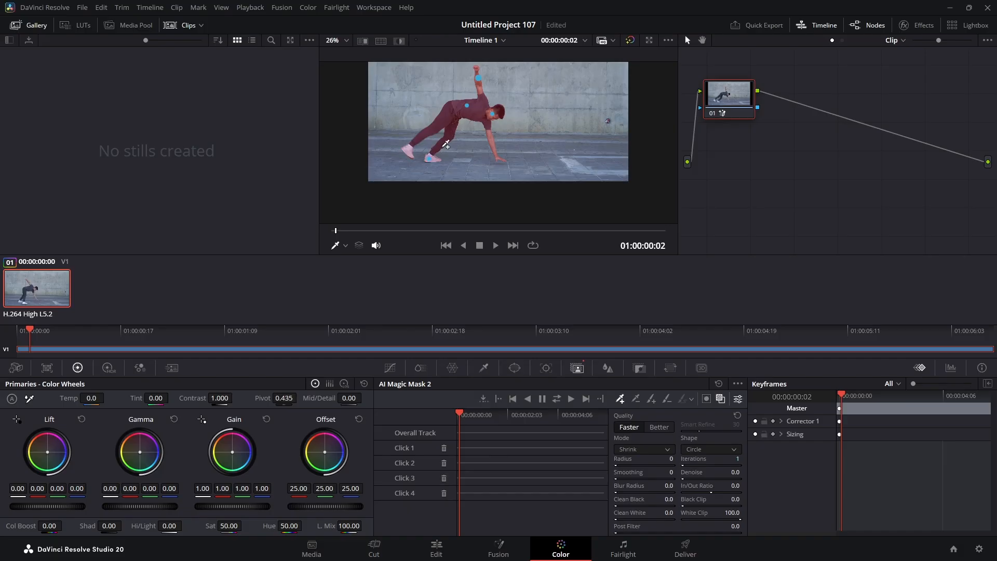
pyautogui.click(445, 145)
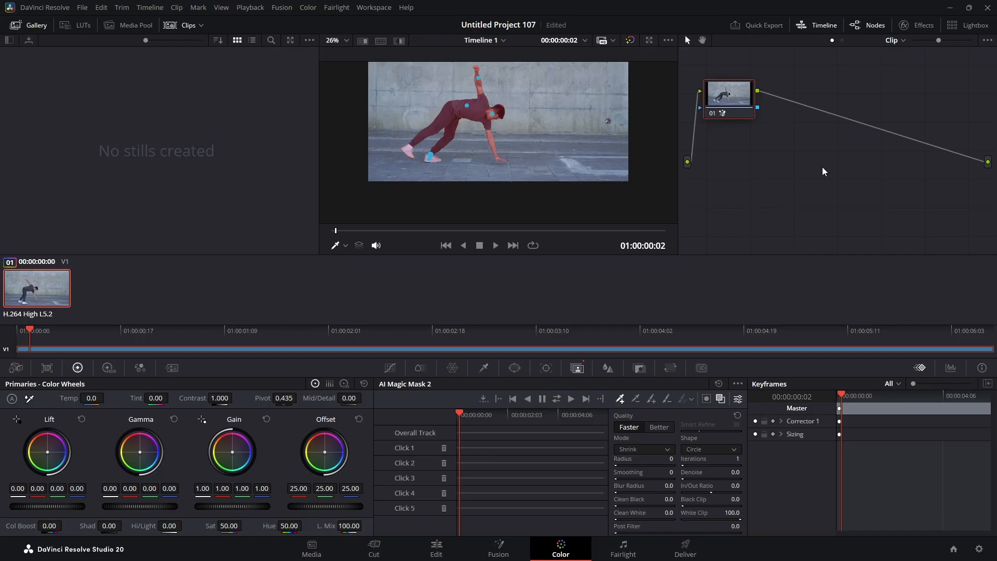
# - Add an alpha output to the node graph, connect the node's mask output to it, and turn off the Magic Mask overlay
pyautogui.rightClick(792, 163)
pyautogui.click(837, 213)
pyautogui.moveTo(757, 108); pyautogui.dragTo(988, 181)
pyautogui.click(718, 400)
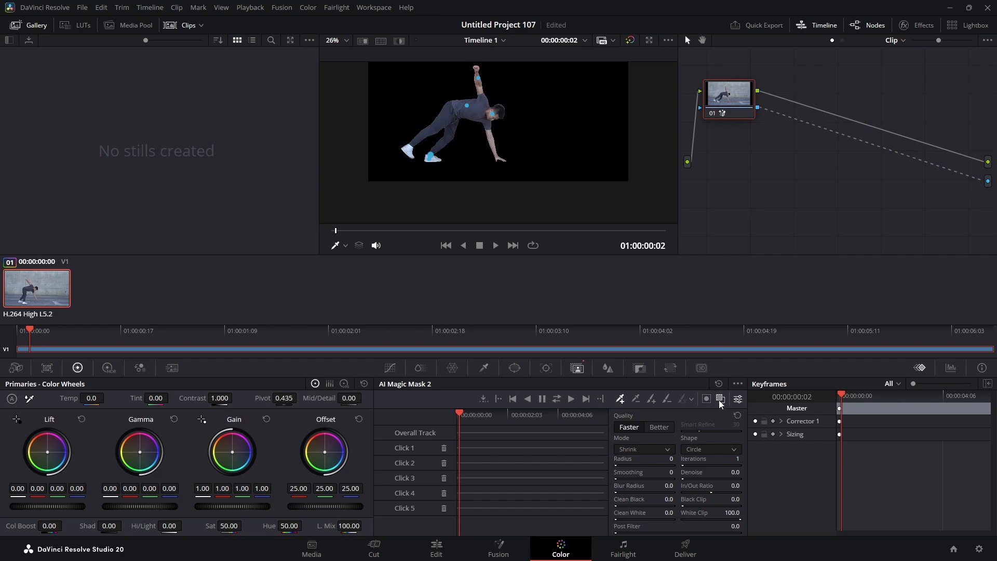
# - Set the Magic Mask radius to 2 and track the dancer's mask forward and backward through the clip
pyautogui.scroll(1, 528, 155)
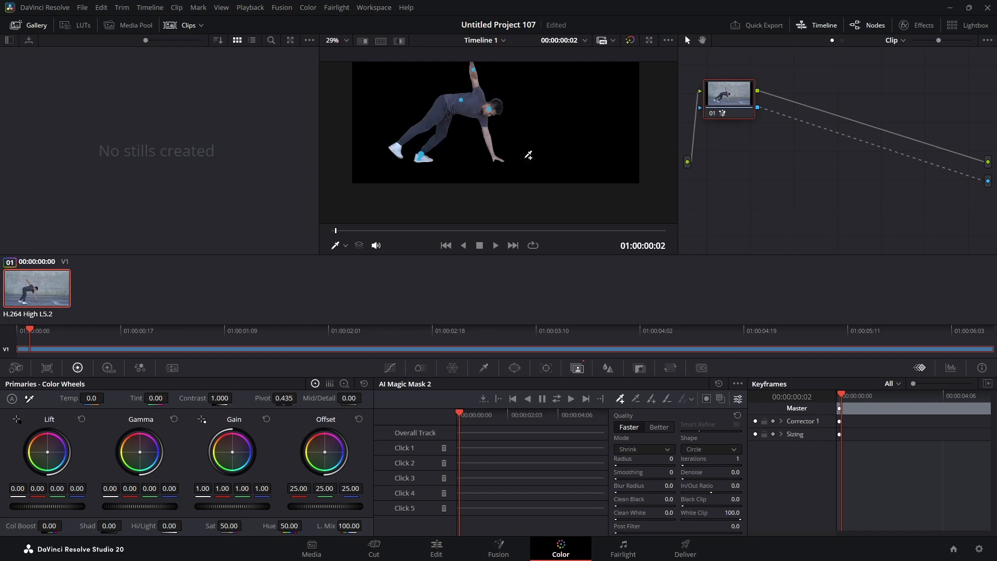
pyautogui.scroll(5, 528, 154)
pyautogui.moveTo(520, 108); pyautogui.dragTo(583, 180)
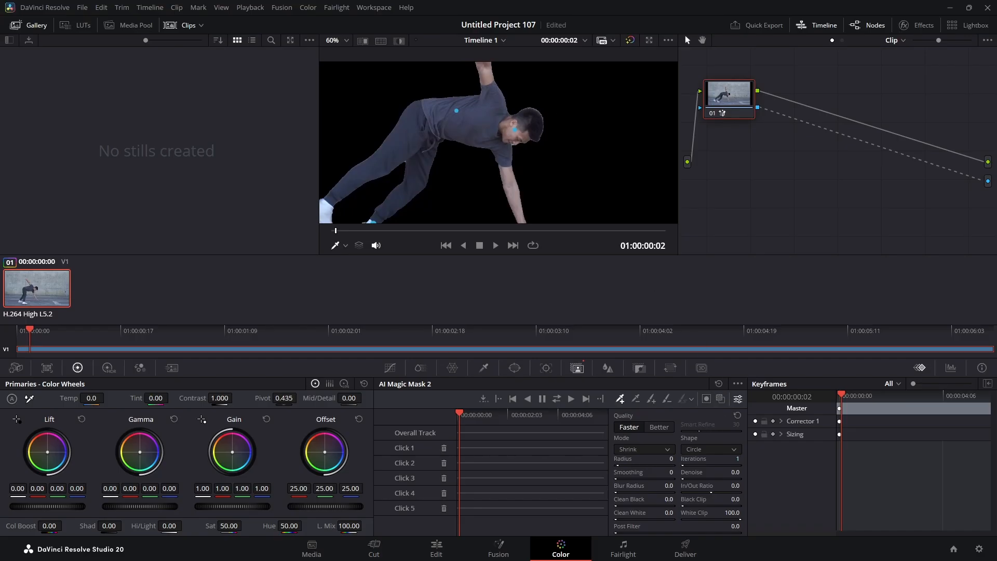
pyautogui.moveTo(624, 465); pyautogui.dragTo(642, 465)
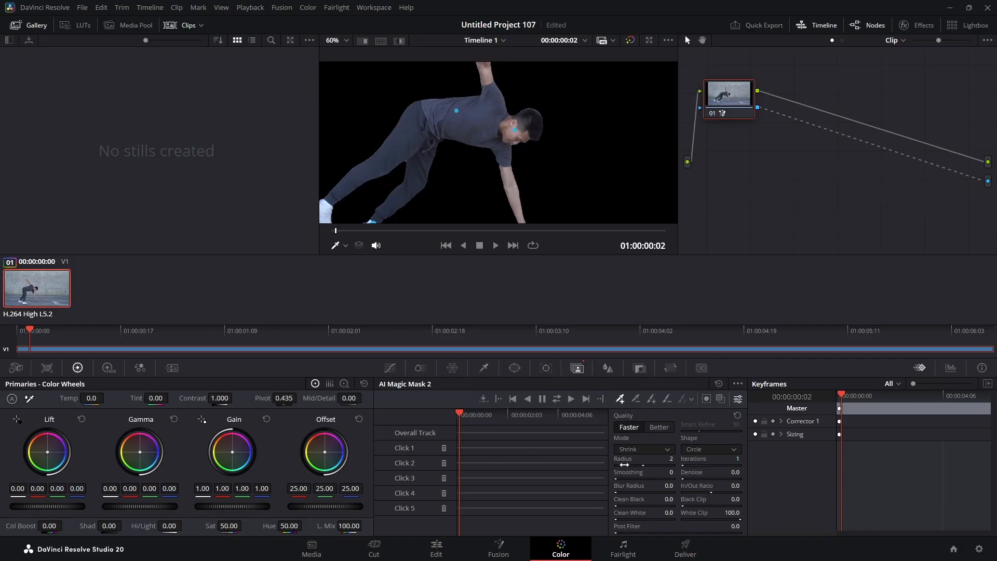
pyautogui.scroll(-2, 574, 176)
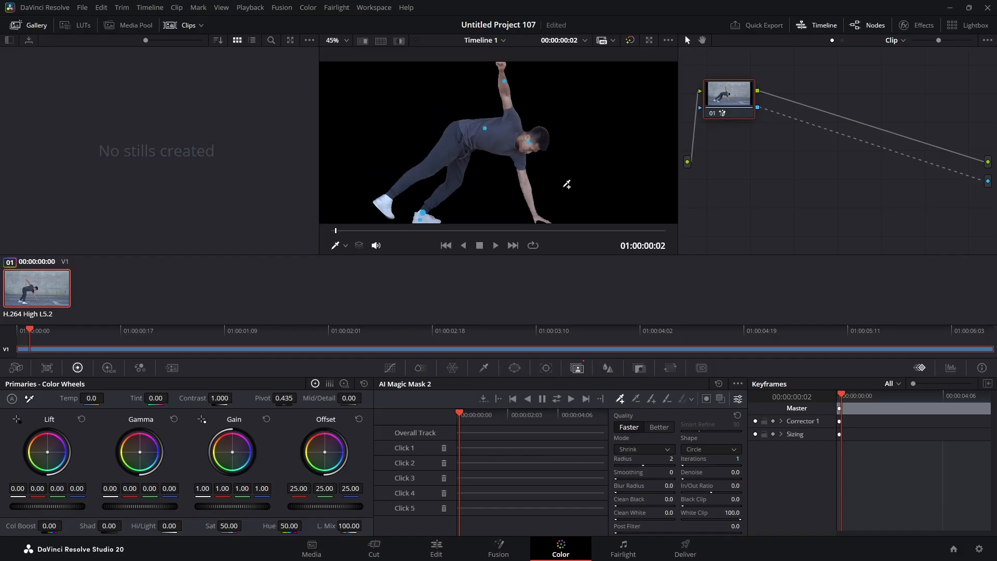
pyautogui.scroll(-1, 566, 184)
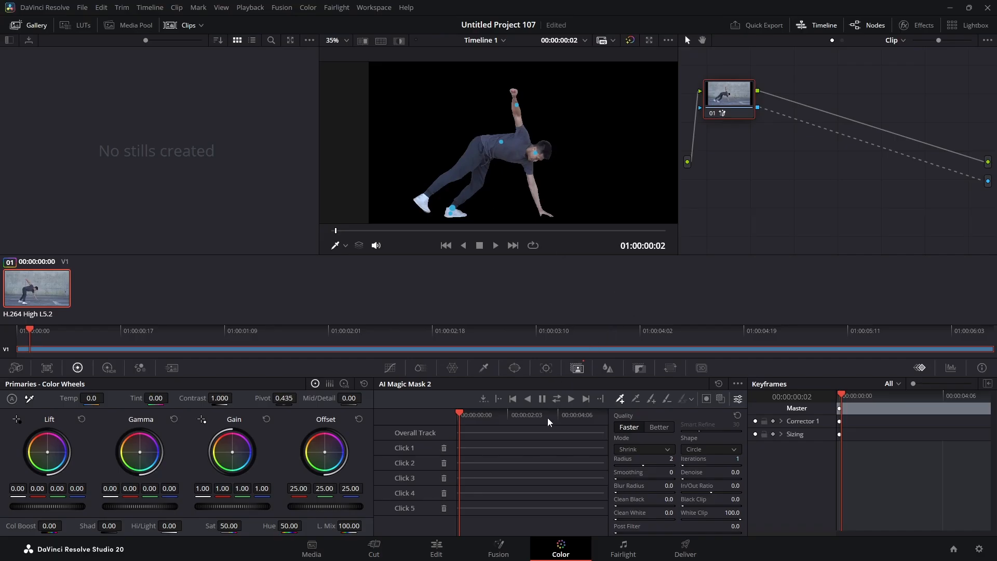
pyautogui.click(556, 399)
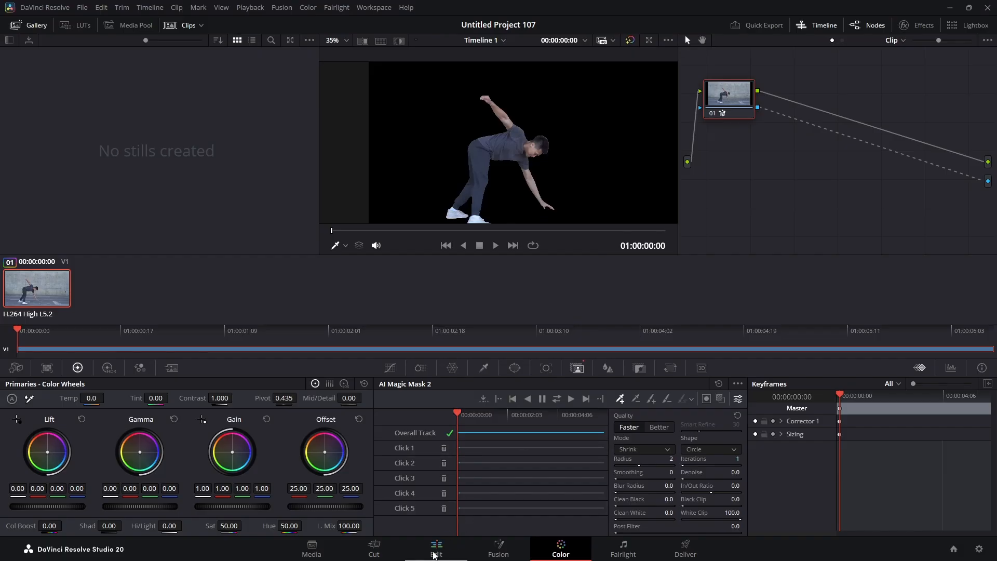
# - Play back the cut-out dancer on the Edit page and return the playhead to the start of the timeline
pyautogui.click(435, 553)
pyautogui.click(512, 300)
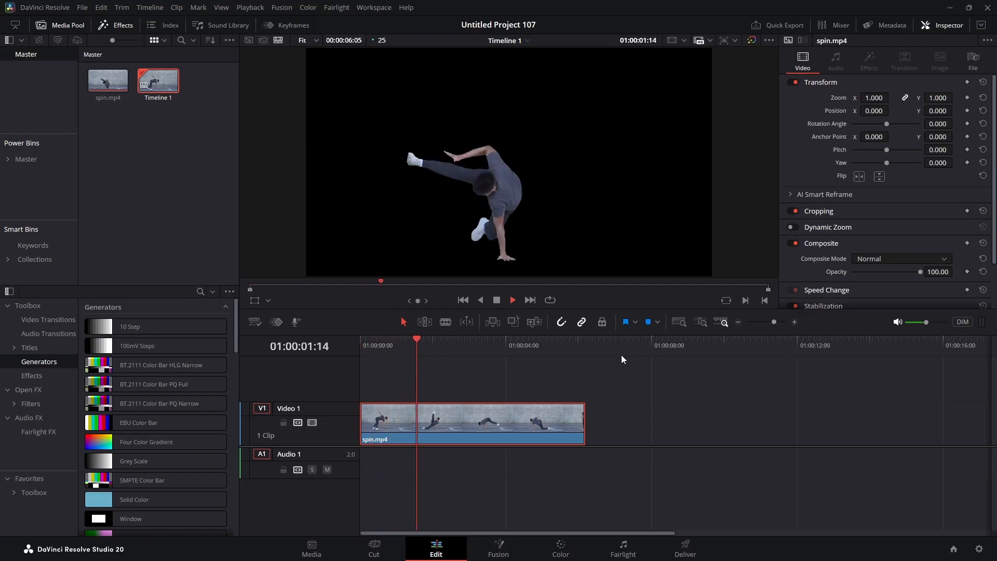
pyautogui.click(496, 300)
pyautogui.moveTo(510, 338); pyautogui.dragTo(336, 352)
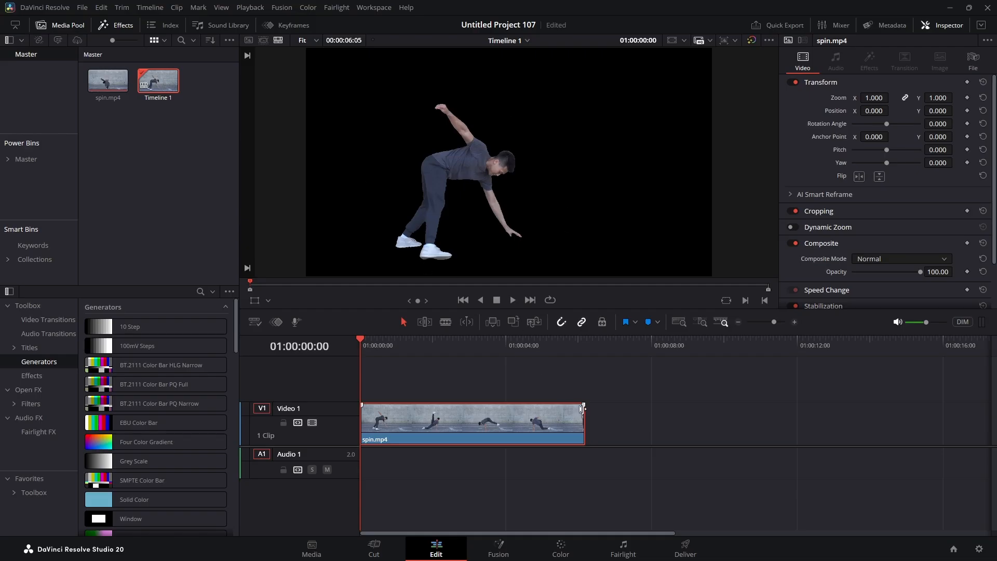
# - On the Deliver page, configure the render as QuickTime with the DNxHR codec and Export Alpha enabled
pyautogui.click(686, 548)
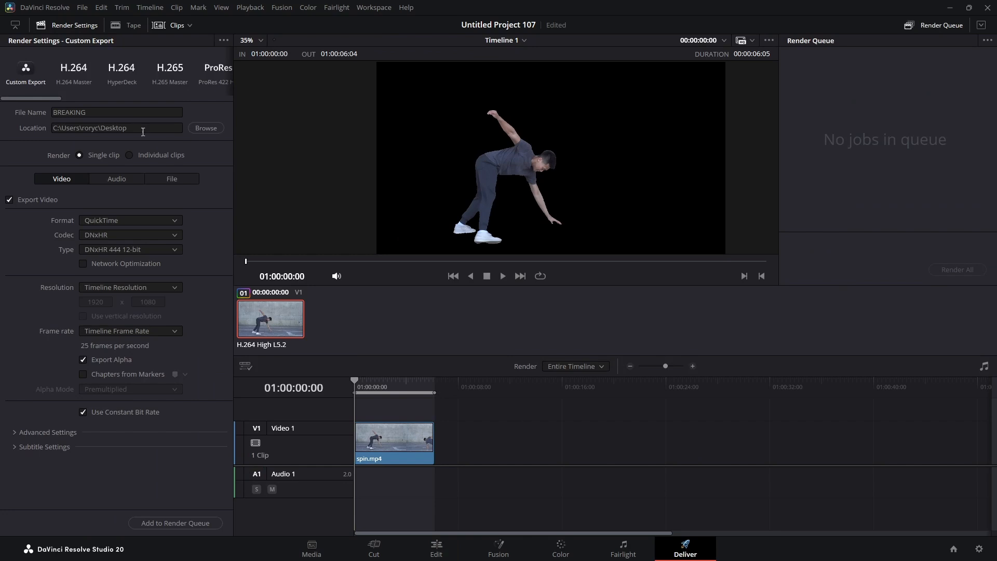
pyautogui.click(115, 221)
pyautogui.click(115, 221)
pyautogui.click(111, 236)
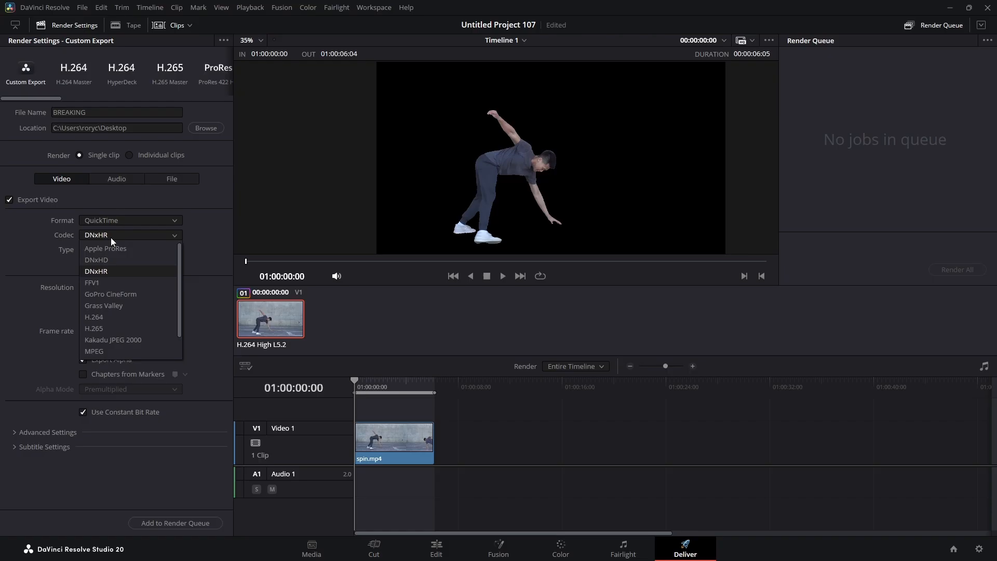
pyautogui.click(111, 272)
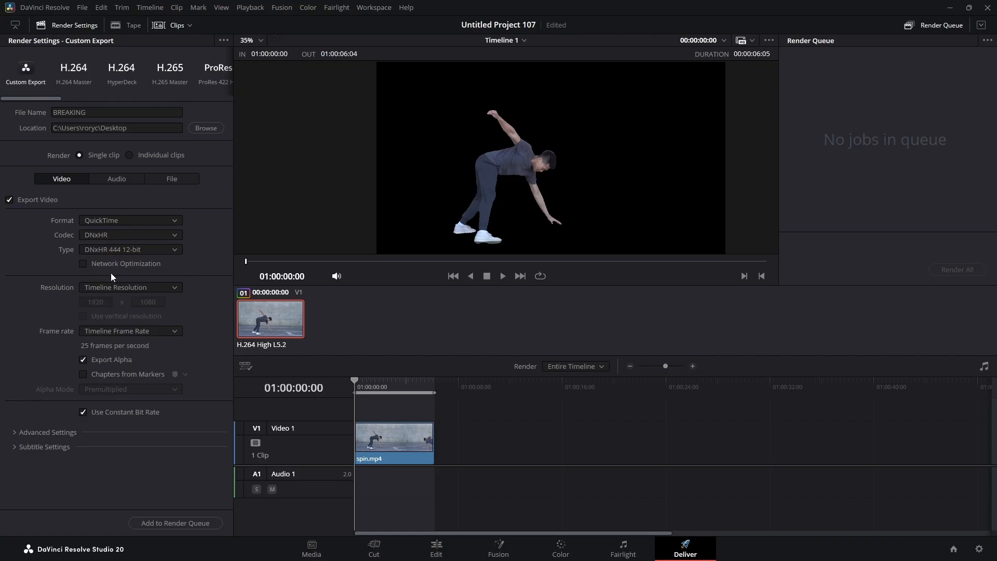
pyautogui.click(83, 359)
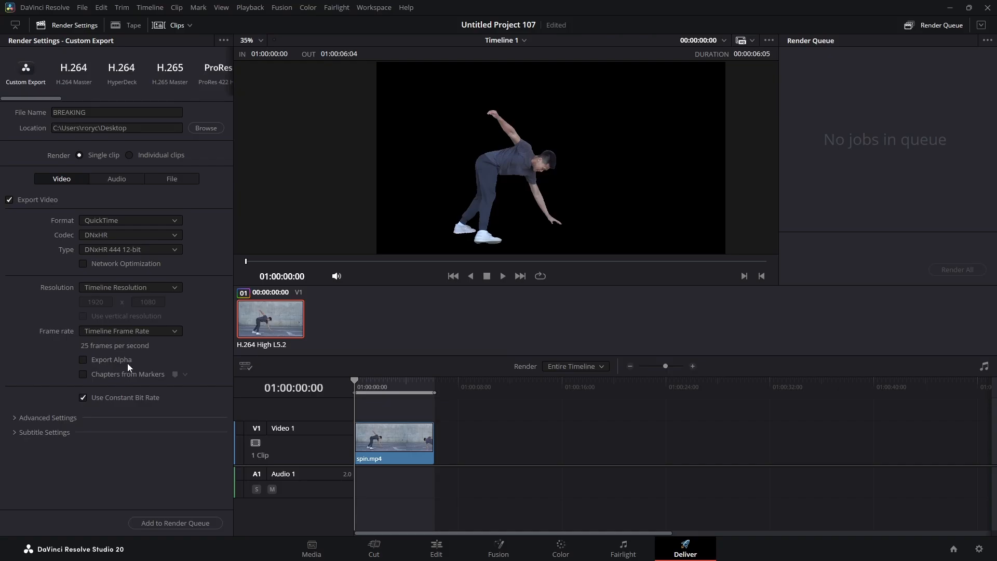
pyautogui.click(83, 359)
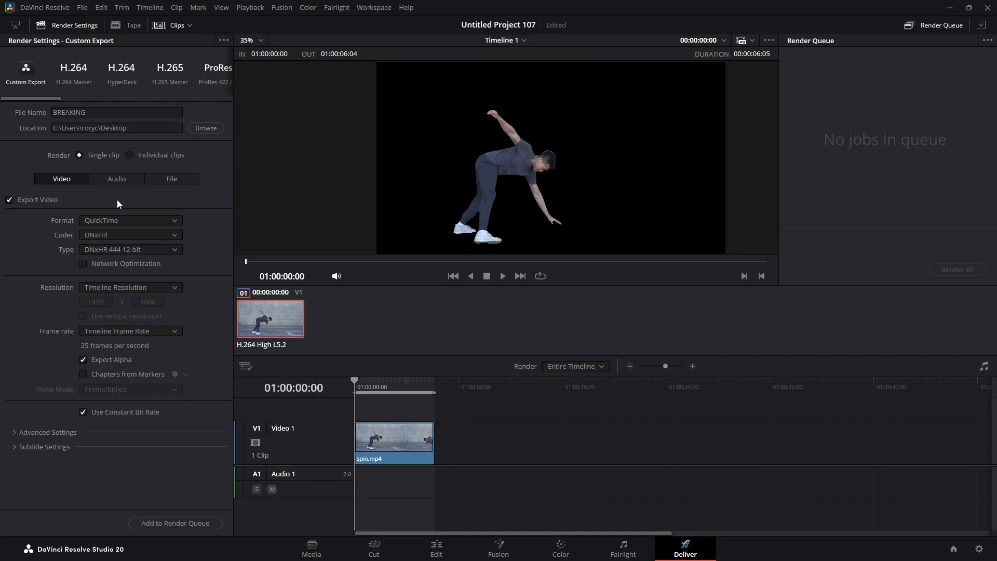
# - Name the export file BREAK, add it to the render queue and render it
pyautogui.click(90, 110)
pyautogui.moveTo(101, 113); pyautogui.dragTo(26, 113)
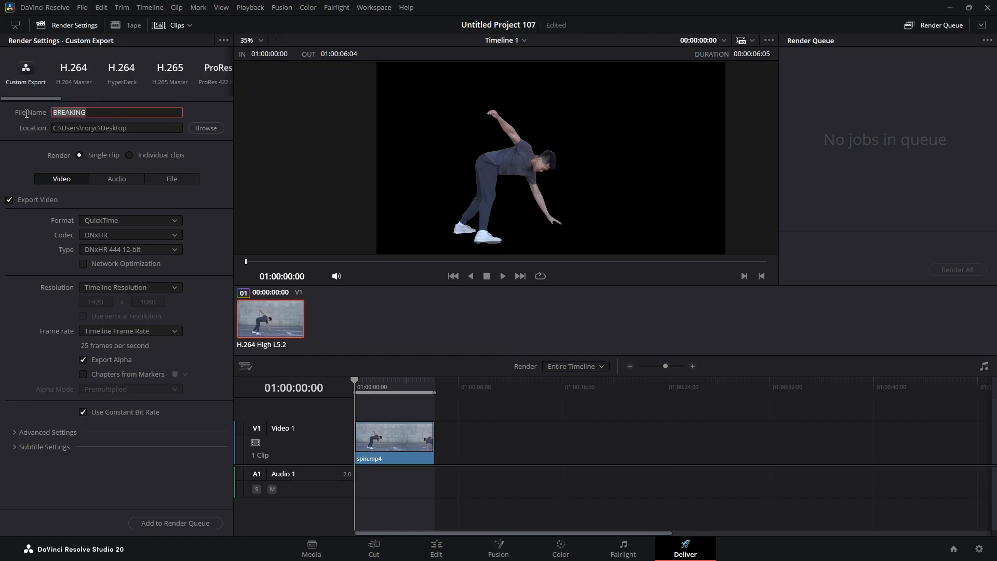
pyautogui.write('BRE')
pyautogui.click(179, 523)
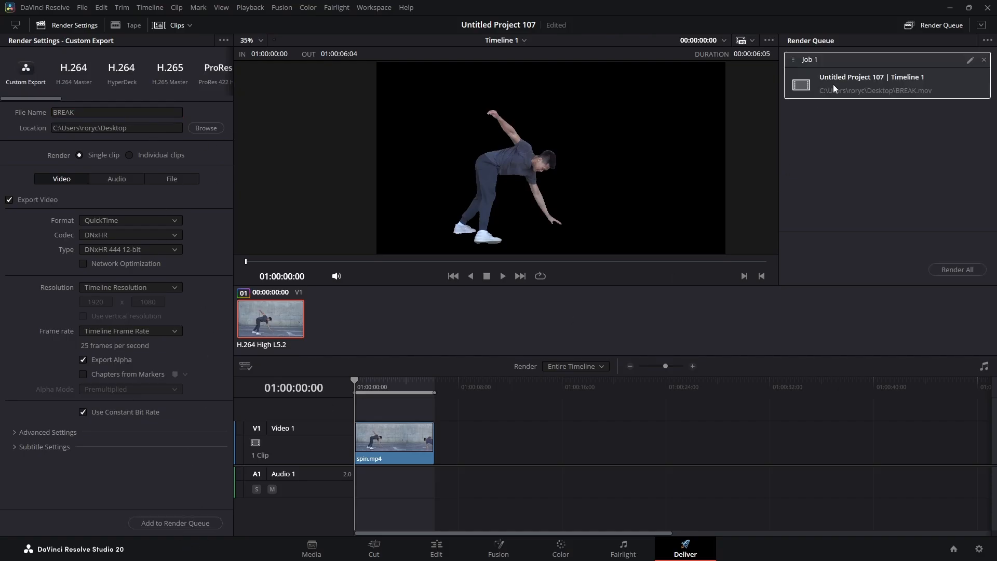
pyautogui.click(947, 270)
# - On the Edit page, import the rendered BREAK.mov from the Desktop into the media pool
pyautogui.click(436, 549)
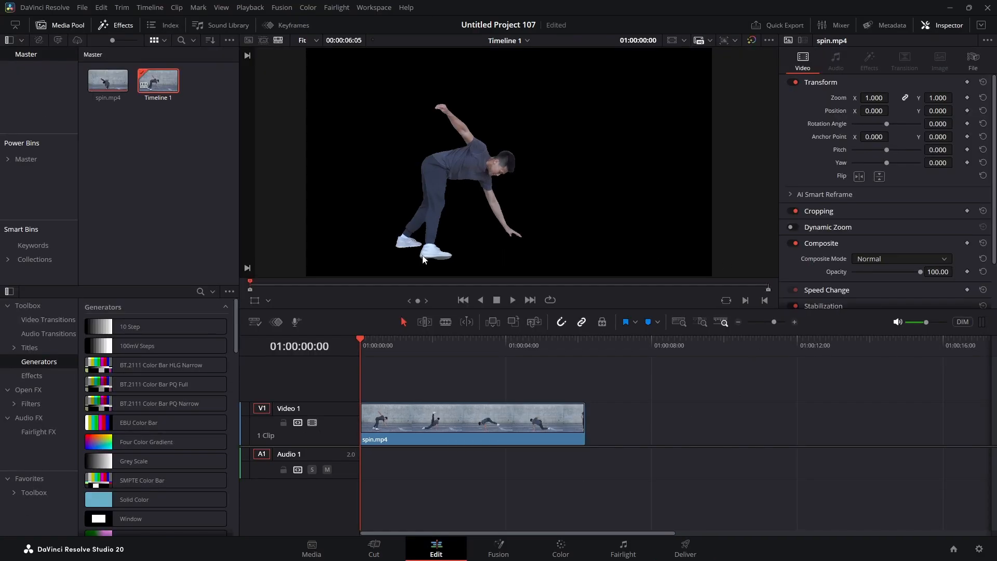
pyautogui.rightClick(116, 137)
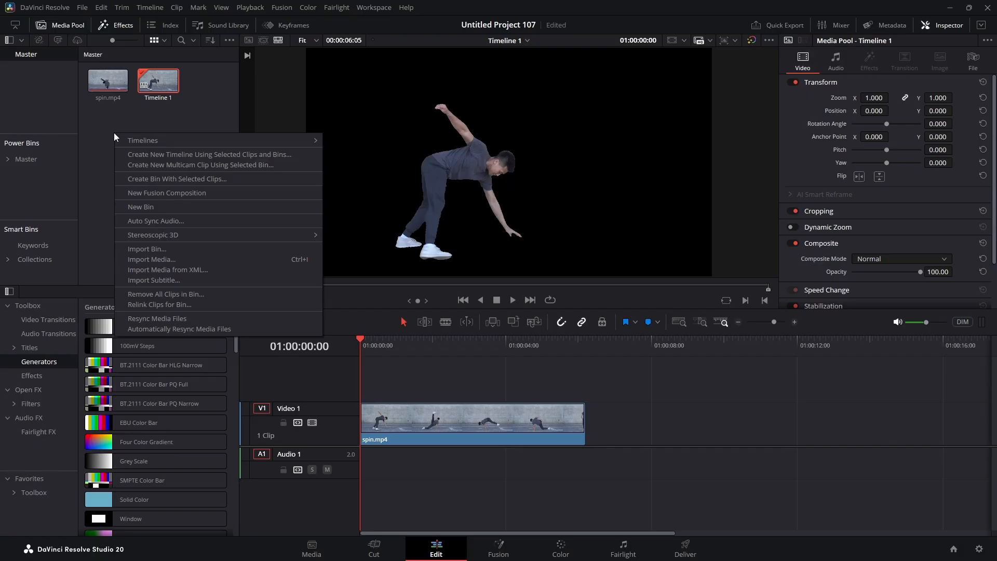
pyautogui.click(173, 259)
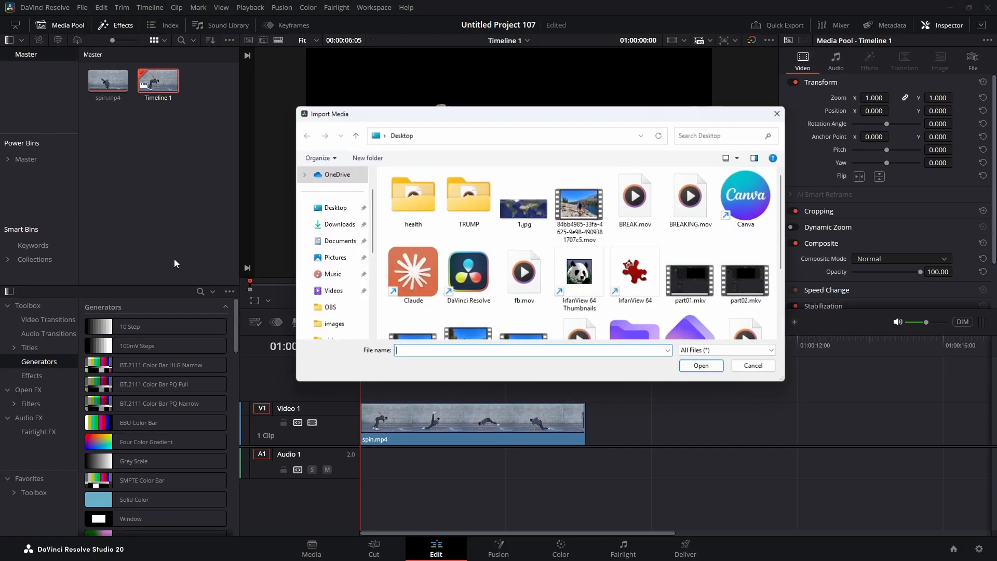
pyautogui.click(335, 208)
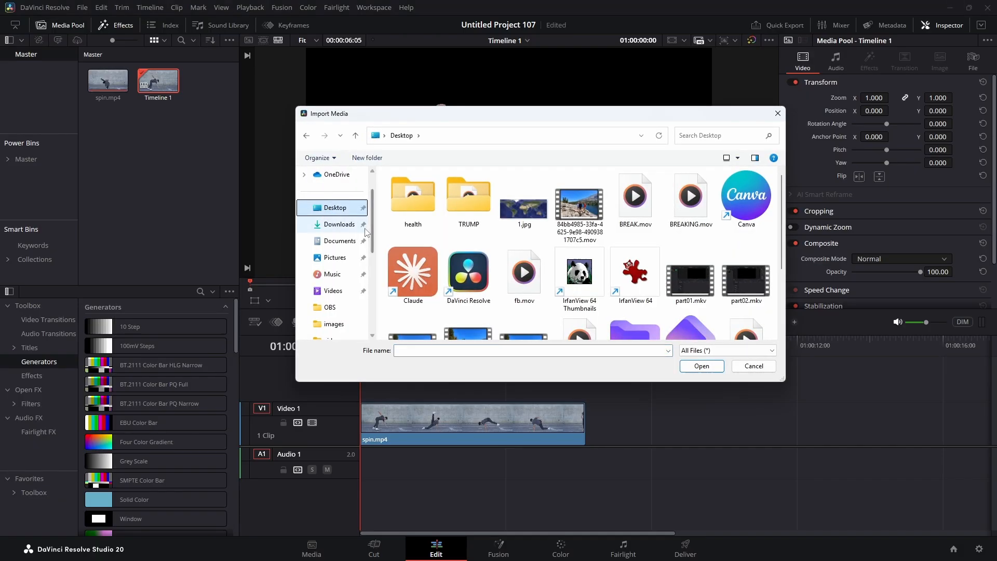
pyautogui.click(637, 202)
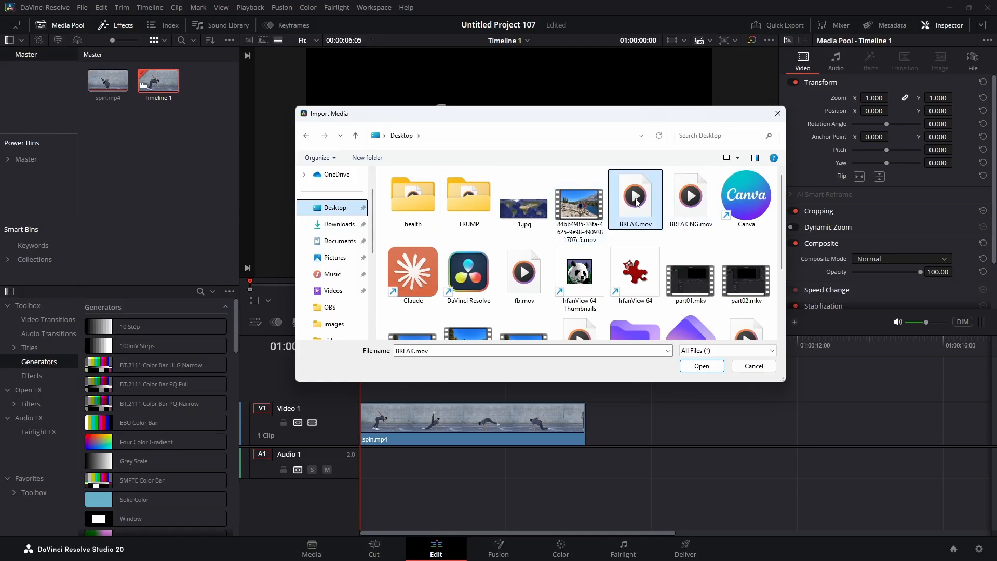
pyautogui.doubleClick(636, 202)
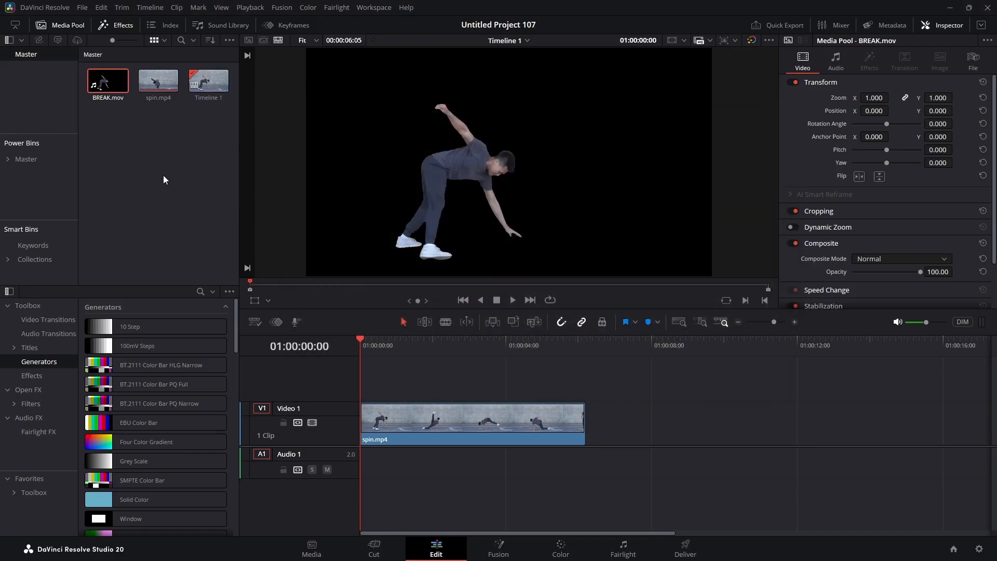
# - Delete the masked spin.mp4 clip from Video 1, leaving the playhead at the start of the timeline
pyautogui.moveTo(359, 337)
pyautogui.mouseDown()
pyautogui.moveTo(413, 343)
pyautogui.moveTo(353, 346)
pyautogui.mouseUp()
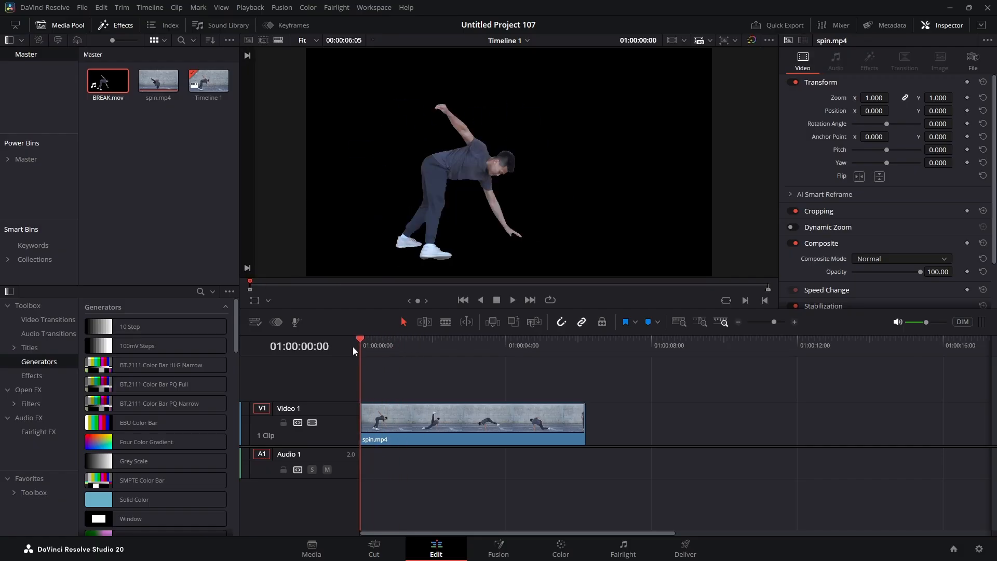
pyautogui.click(431, 419)
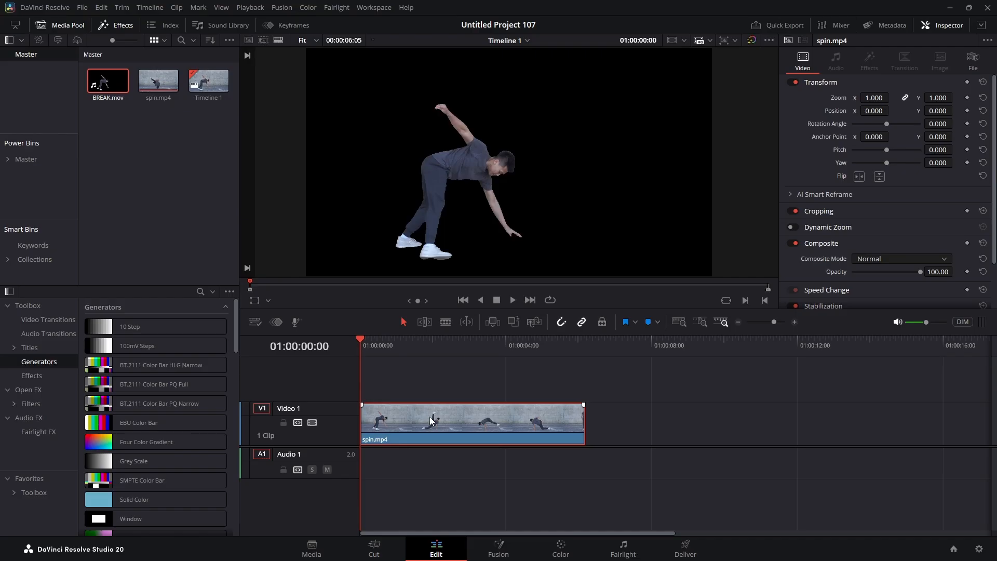
pyautogui.press('Delete')
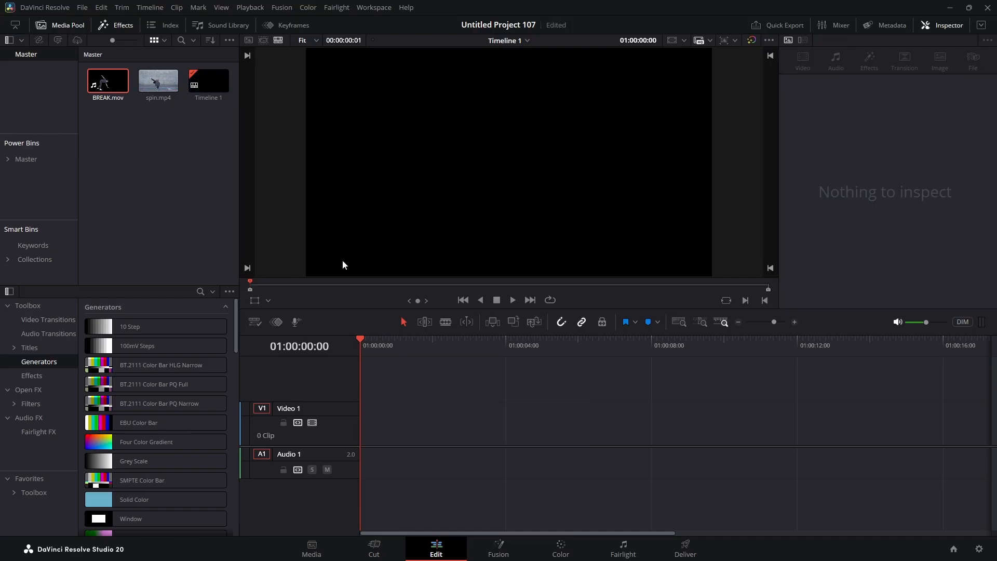
# - Place spin.mp4 on Video 1 with BREAK.mov above it on Video 2, both at the timeline start, and delete BREAK.mov's audio
pyautogui.moveTo(159, 80); pyautogui.dragTo(362, 410)
pyautogui.moveTo(360, 338)
pyautogui.mouseDown()
pyautogui.moveTo(443, 338)
pyautogui.moveTo(347, 344)
pyautogui.mouseUp()
pyautogui.moveTo(107, 81); pyautogui.dragTo(371, 371)
pyautogui.rightClick(469, 490)
pyautogui.click(497, 481)
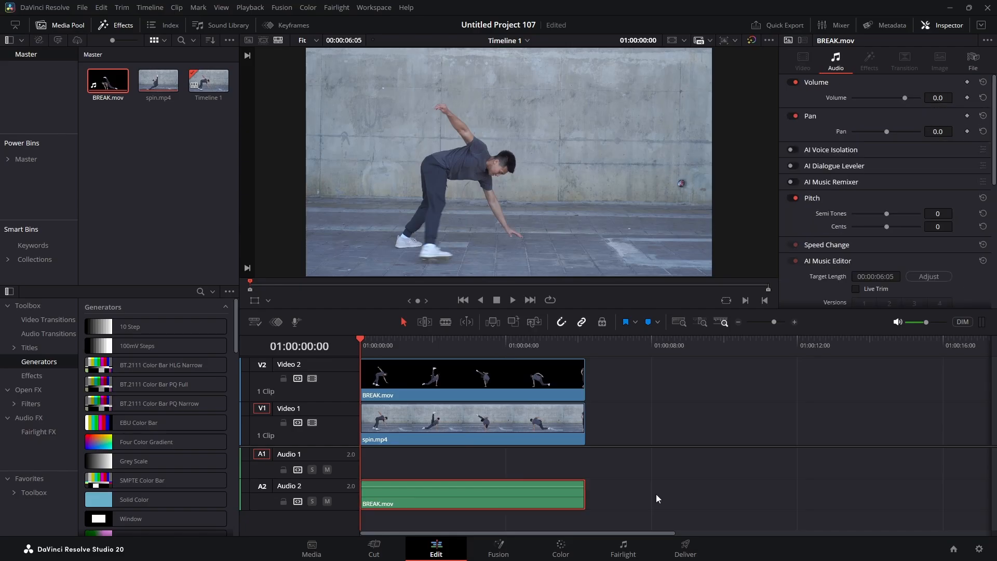
pyautogui.press('Delete')
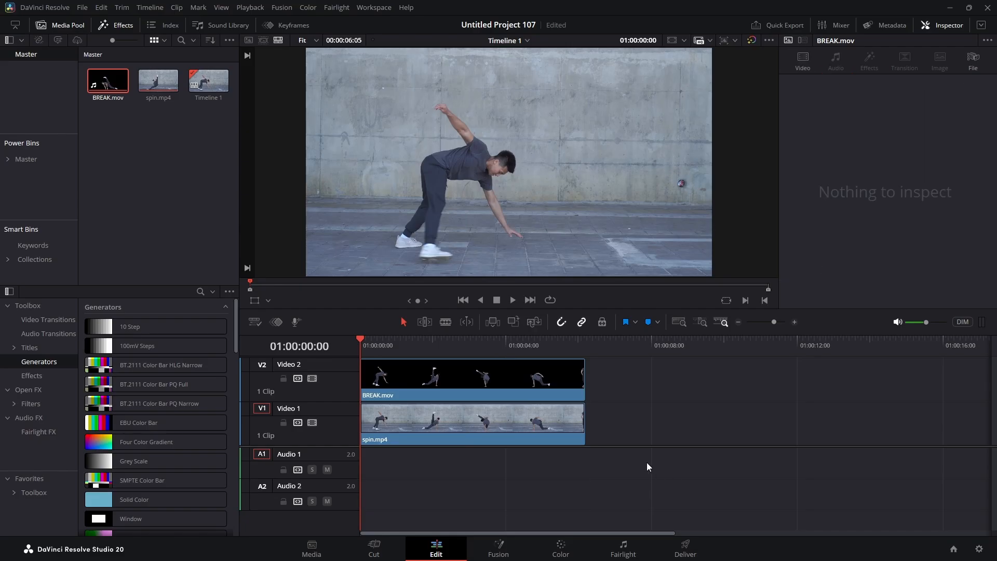
# - Try offsetting BREAK.mov from spin.mp4 while scrubbing the overlap, and bring the clip and playhead back to the timeline start
pyautogui.moveTo(479, 397); pyautogui.dragTo(488, 378)
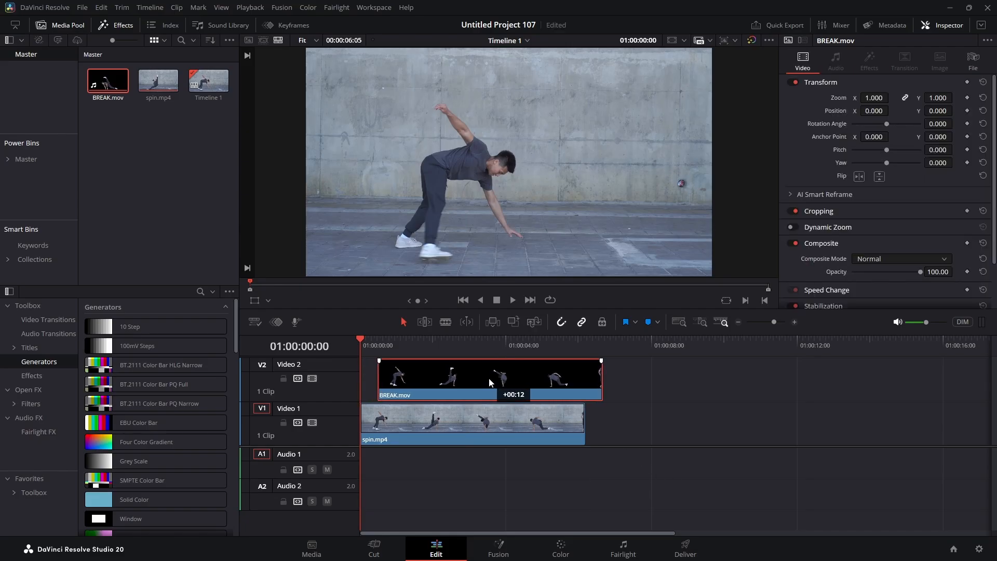
pyautogui.moveTo(364, 338); pyautogui.dragTo(415, 371)
pyautogui.click(395, 414)
pyautogui.click(418, 380)
pyautogui.moveTo(403, 336)
pyautogui.mouseDown()
pyautogui.moveTo(353, 338)
pyautogui.moveTo(409, 338)
pyautogui.mouseUp()
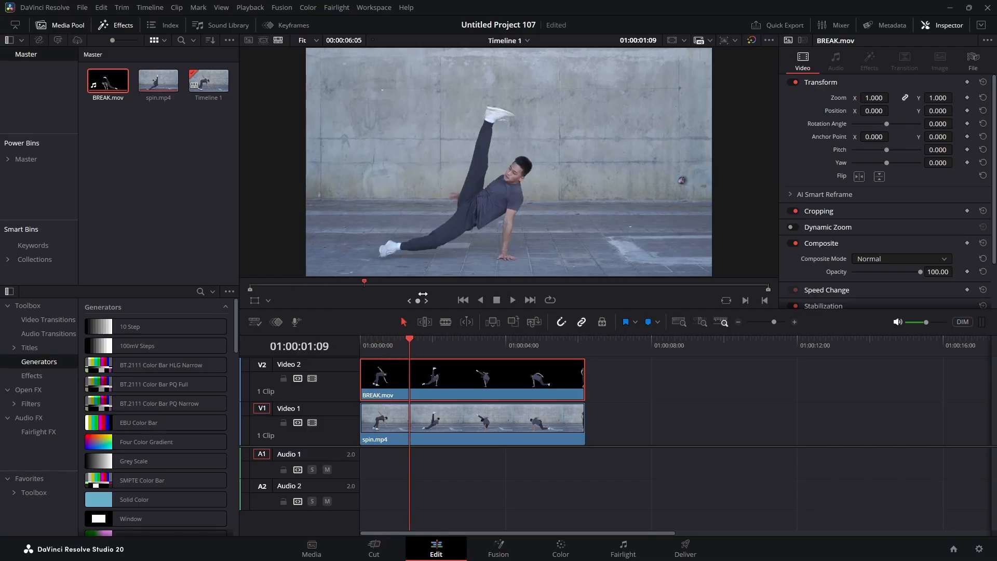
pyautogui.moveTo(441, 382); pyautogui.dragTo(464, 380)
pyautogui.moveTo(407, 337); pyautogui.dragTo(425, 327)
pyautogui.moveTo(507, 379); pyautogui.dragTo(468, 378)
pyautogui.click(444, 419)
pyautogui.click(450, 376)
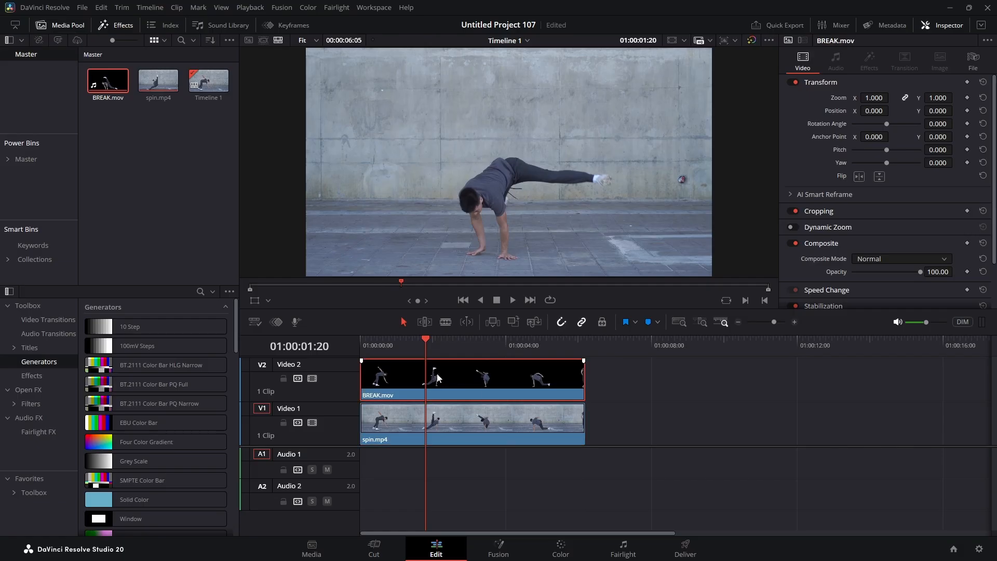
pyautogui.moveTo(425, 339); pyautogui.dragTo(351, 341)
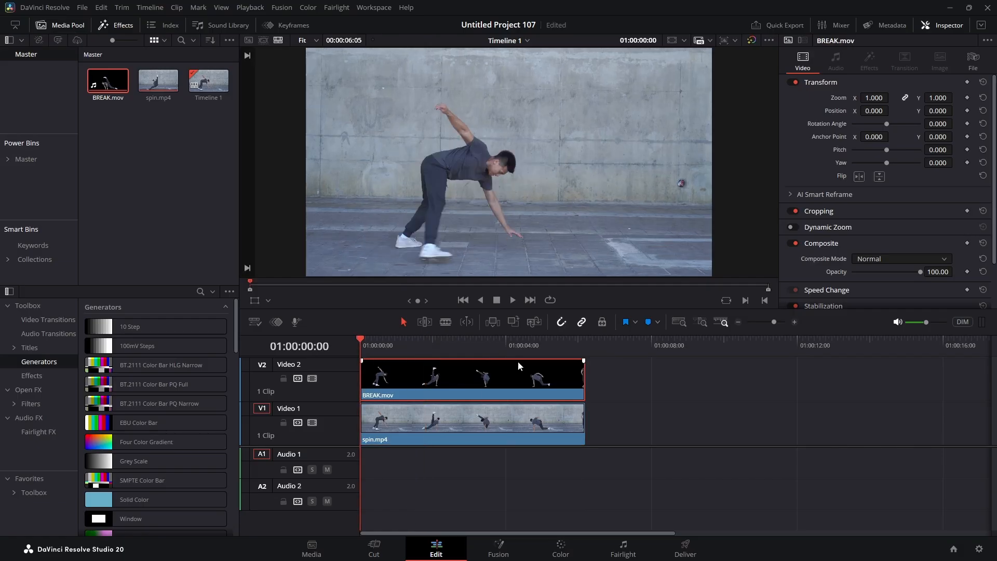
# - Combine the stacked BREAK.mov and spin.mp4 clips into a new Fusion clip
pyautogui.moveTo(620, 416); pyautogui.dragTo(464, 362)
pyautogui.rightClick(487, 382)
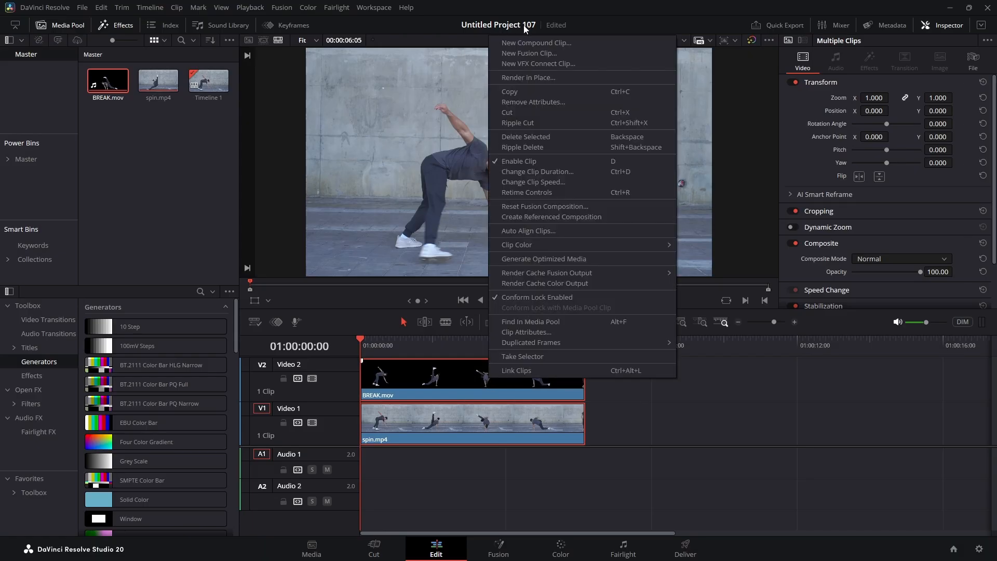
pyautogui.click(540, 54)
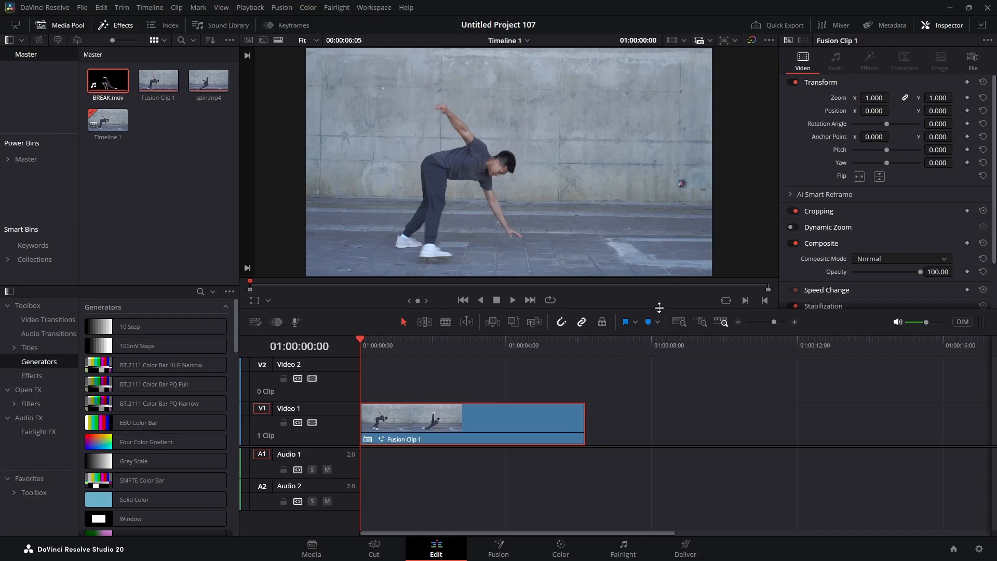
# - Open the clip on the Fusion page and spread out the MediaOut1, Background1 and Merge1 nodes
pyautogui.click(500, 546)
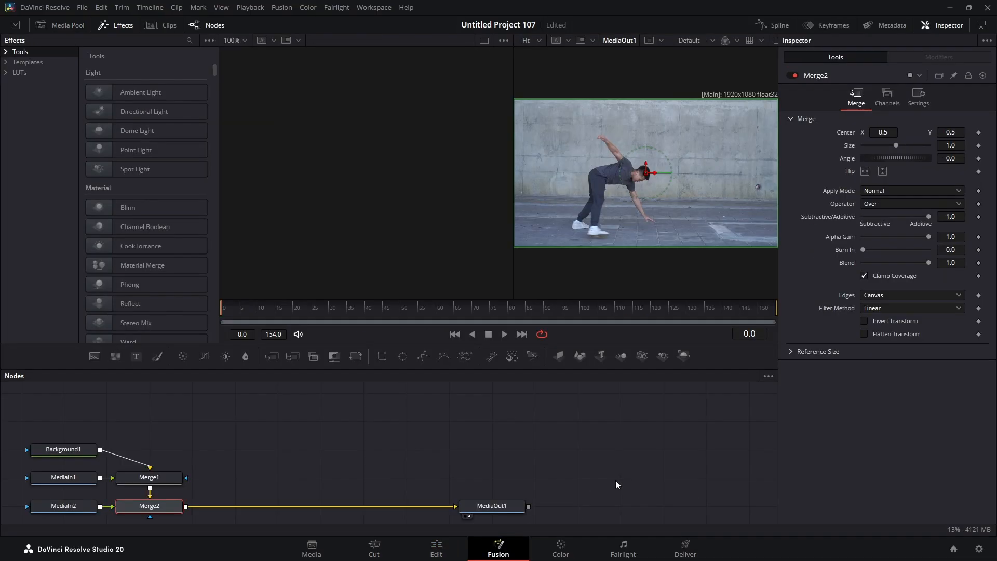
pyautogui.moveTo(492, 506); pyautogui.dragTo(712, 507)
pyautogui.moveTo(80, 452); pyautogui.dragTo(100, 426)
pyautogui.moveTo(149, 476); pyautogui.dragTo(191, 466)
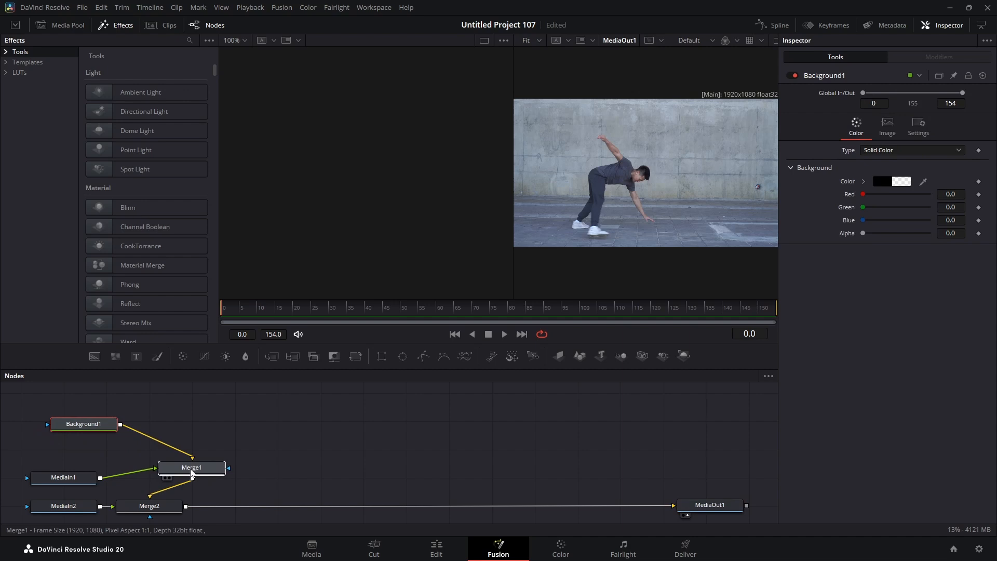
# - Disconnect all links between the media, background, merge and MediaOut1 nodes, moving Merge2 away from the others
pyautogui.click(158, 493)
pyautogui.click(151, 467)
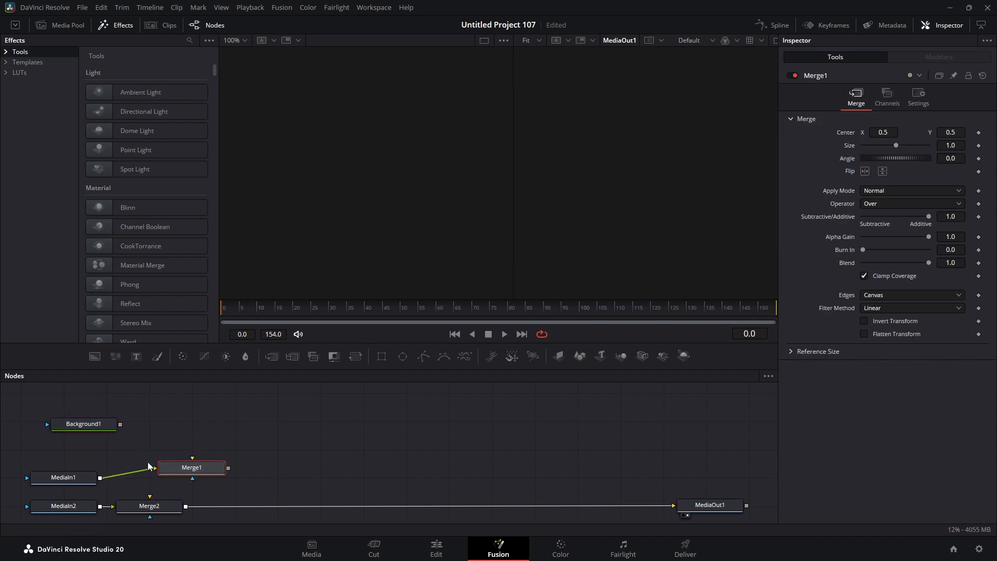
pyautogui.click(154, 470)
pyautogui.click(106, 506)
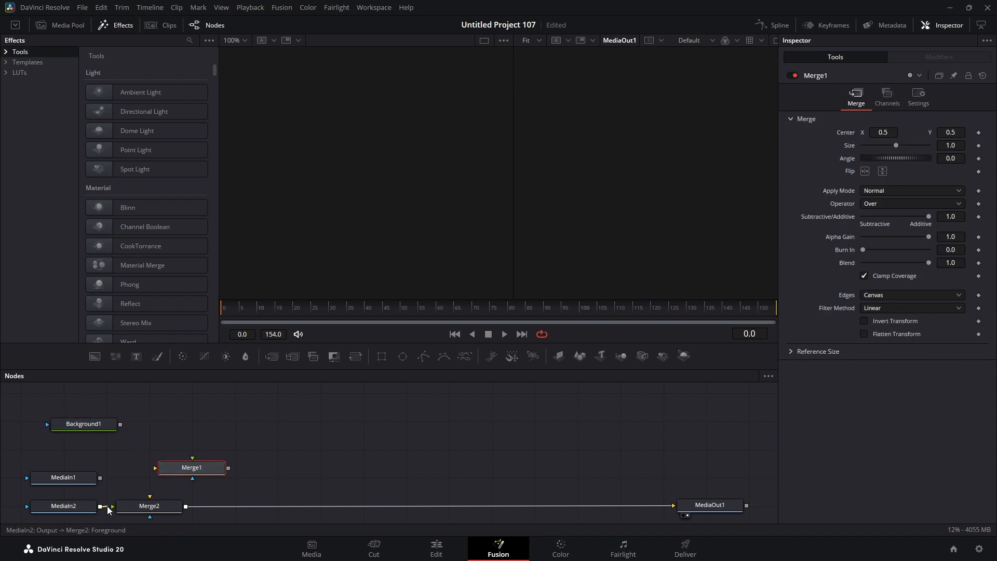
pyautogui.moveTo(166, 513); pyautogui.dragTo(395, 506)
pyautogui.moveTo(669, 506); pyautogui.dragTo(601, 506)
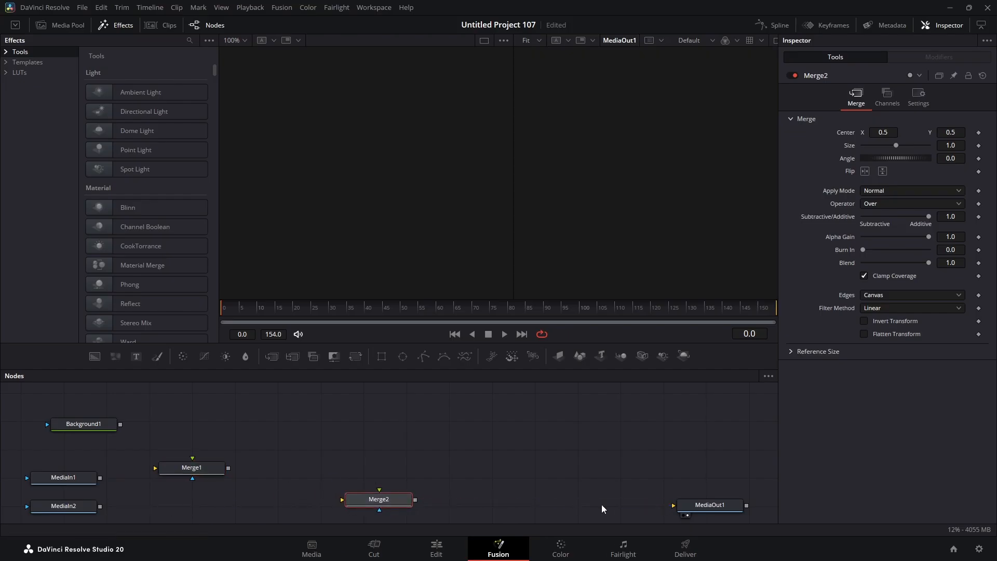
# - Gather the Background1 and Merge2 nodes together and delete both from the composition
pyautogui.moveTo(372, 501); pyautogui.dragTo(346, 410)
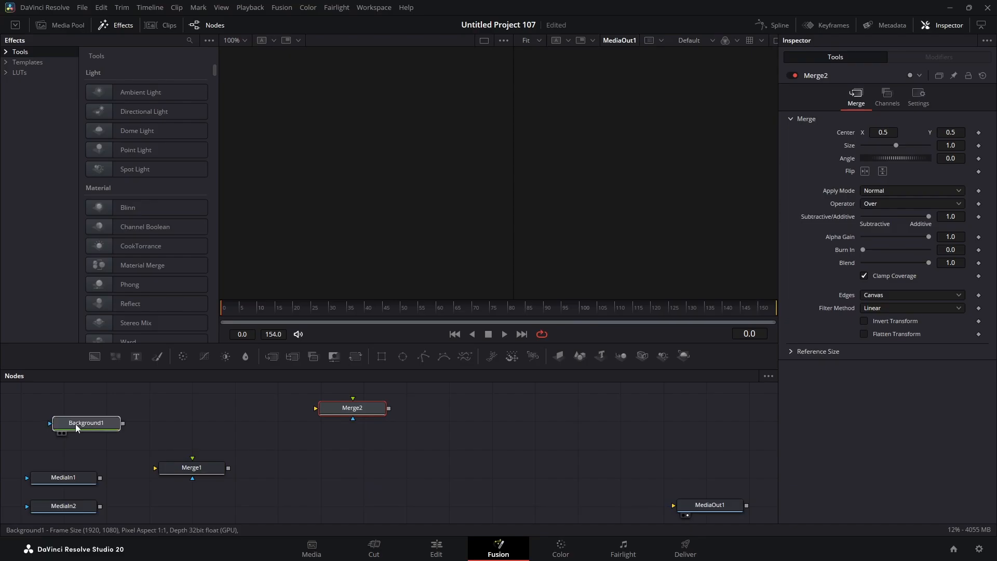
pyautogui.moveTo(76, 428); pyautogui.dragTo(250, 412)
pyautogui.moveTo(457, 421); pyautogui.dragTo(171, 410)
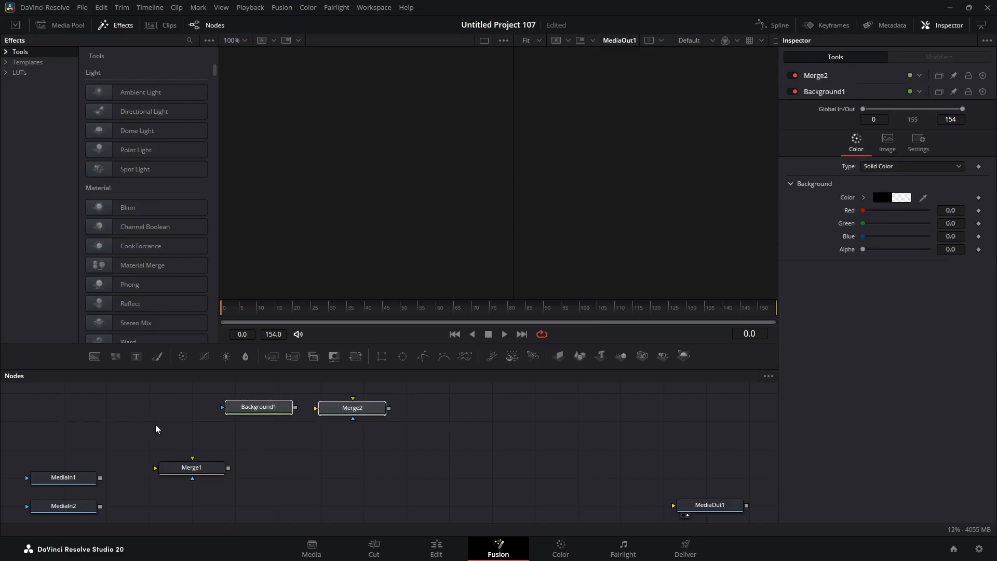
pyautogui.press('Delete')
# - Rearrange the Merge1, MediaIn1 and MediaIn2 nodes and show MediaIn1 in the first viewer
pyautogui.moveTo(182, 467); pyautogui.dragTo(221, 503)
pyautogui.moveTo(67, 477); pyautogui.dragTo(124, 422)
pyautogui.moveTo(72, 507); pyautogui.dragTo(129, 464)
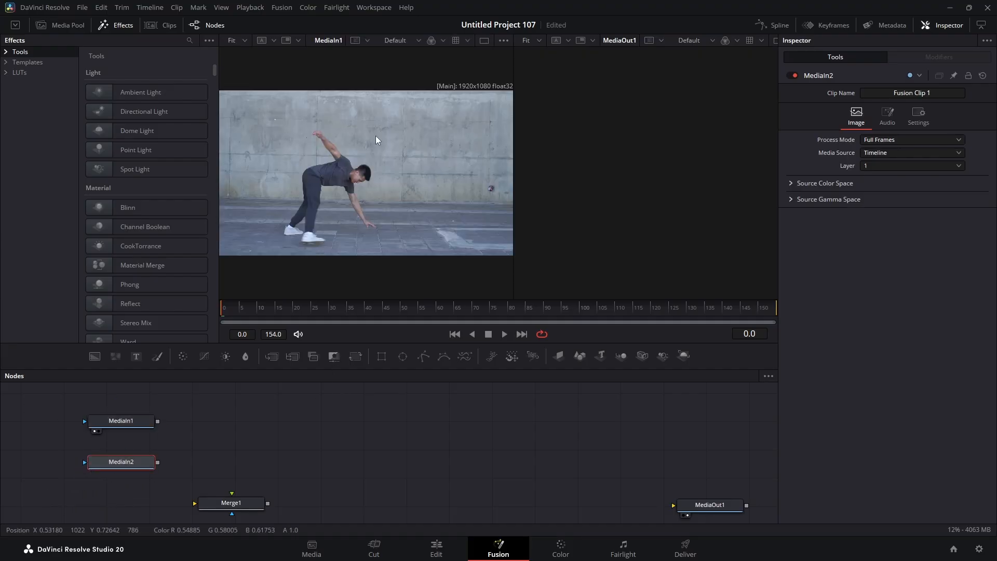
# - Rename the MediaIn1 node, which holds the original footage, as ORG
pyautogui.click(131, 420)
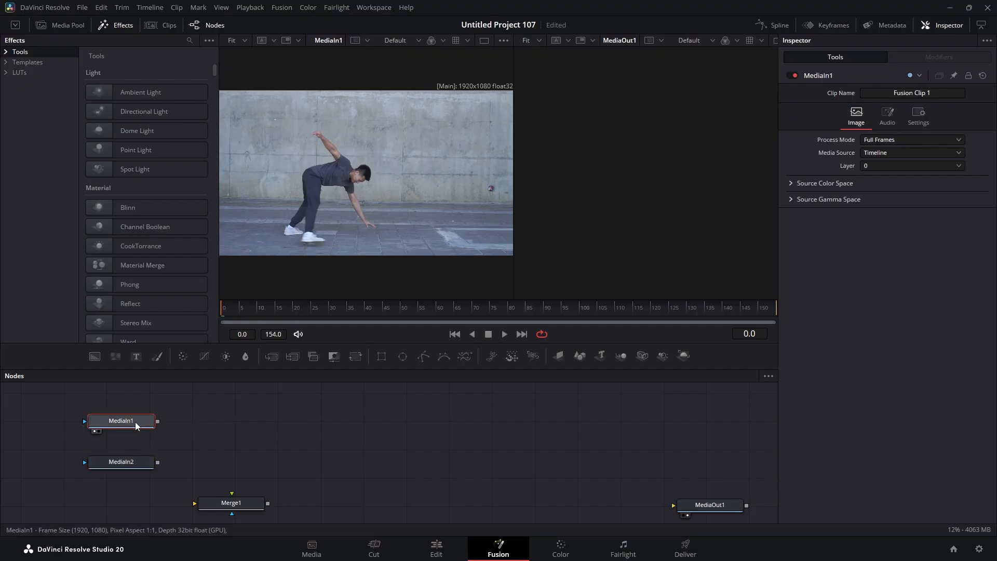
pyautogui.press('F2')
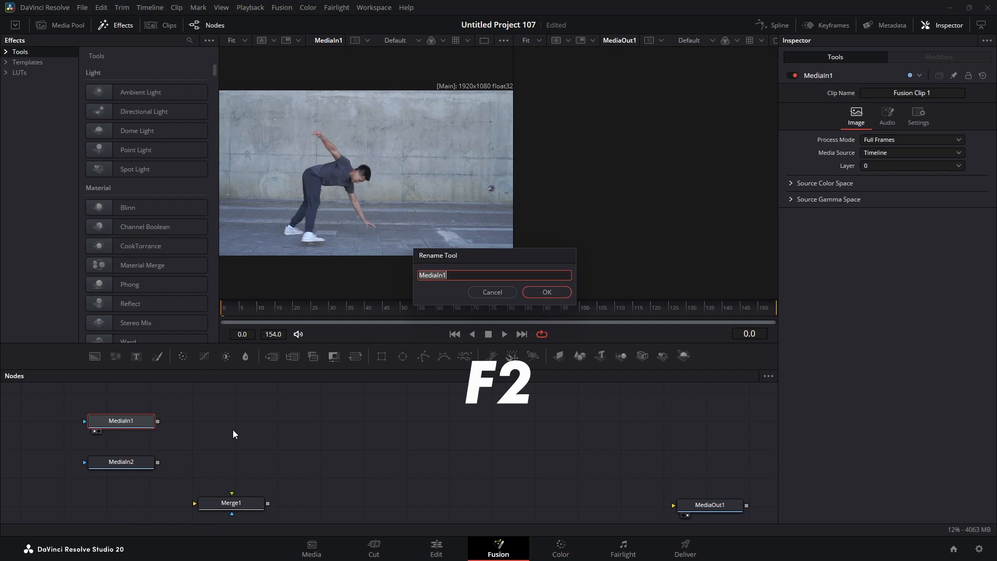
pyautogui.write('ORG')
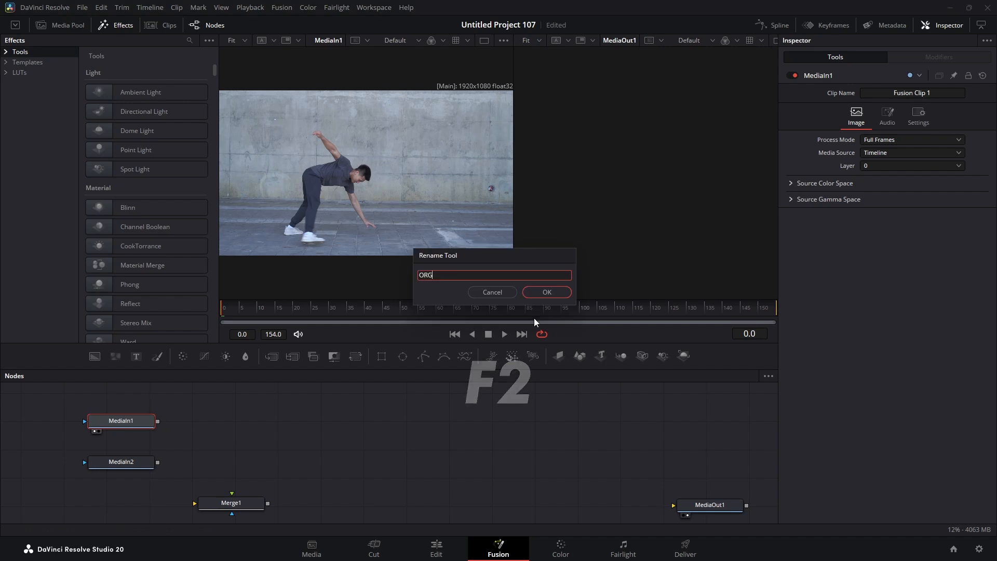
pyautogui.click(535, 291)
# - Show MediaIn2 in the first viewer and rename this transparent cut-out node as TRA
pyautogui.click(122, 462)
pyautogui.moveTo(125, 464); pyautogui.dragTo(378, 189)
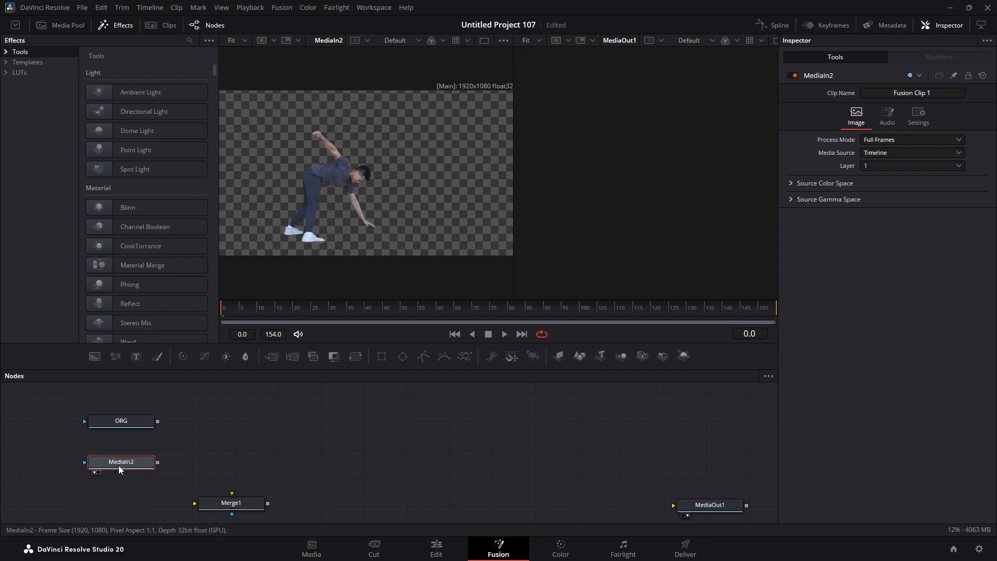
pyautogui.press('F2')
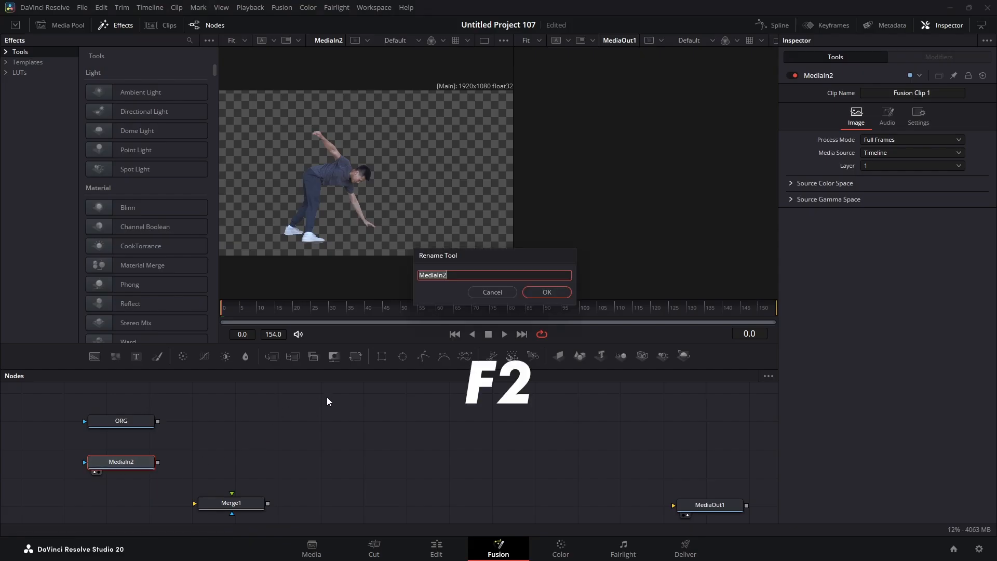
pyautogui.write('TRA')
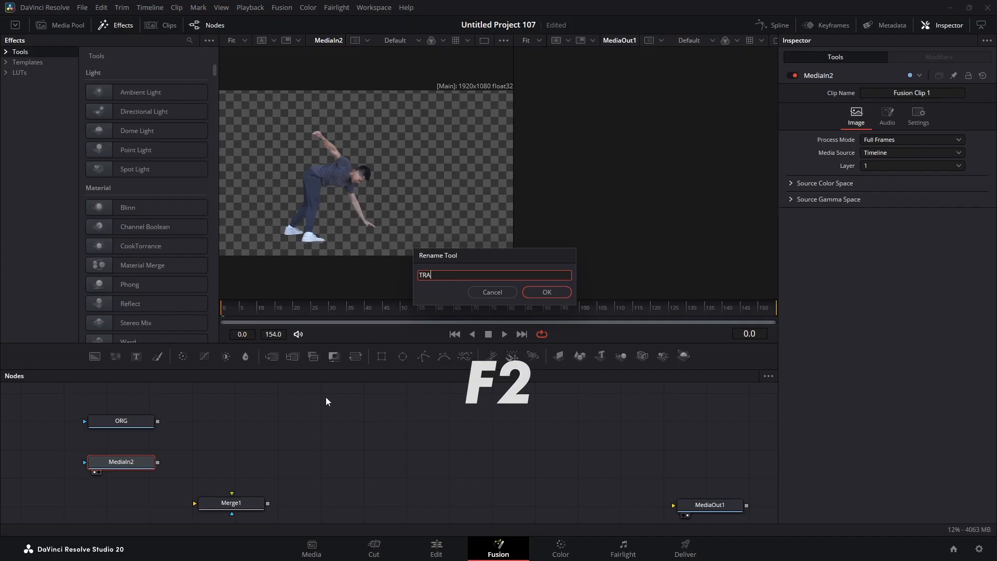
pyautogui.click(546, 291)
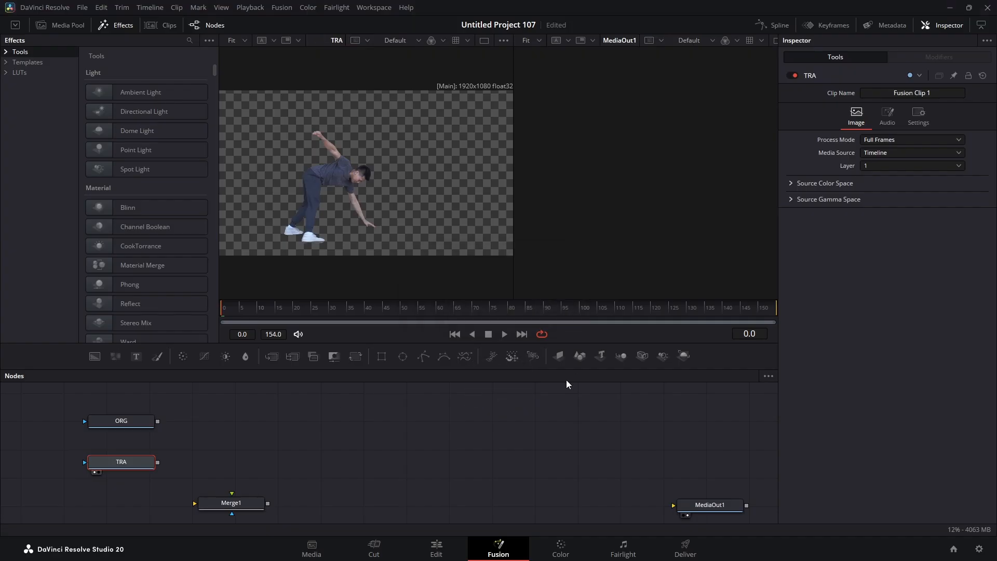
# - Connect TRA to Merge1's foreground and ORG to its background, placing TRA above Merge1 and ORG beside it
pyautogui.moveTo(124, 465); pyautogui.dragTo(232, 496)
pyautogui.moveTo(152, 427); pyautogui.dragTo(197, 506)
pyautogui.moveTo(111, 504); pyautogui.dragTo(116, 501)
pyautogui.moveTo(218, 422); pyautogui.dragTo(222, 389)
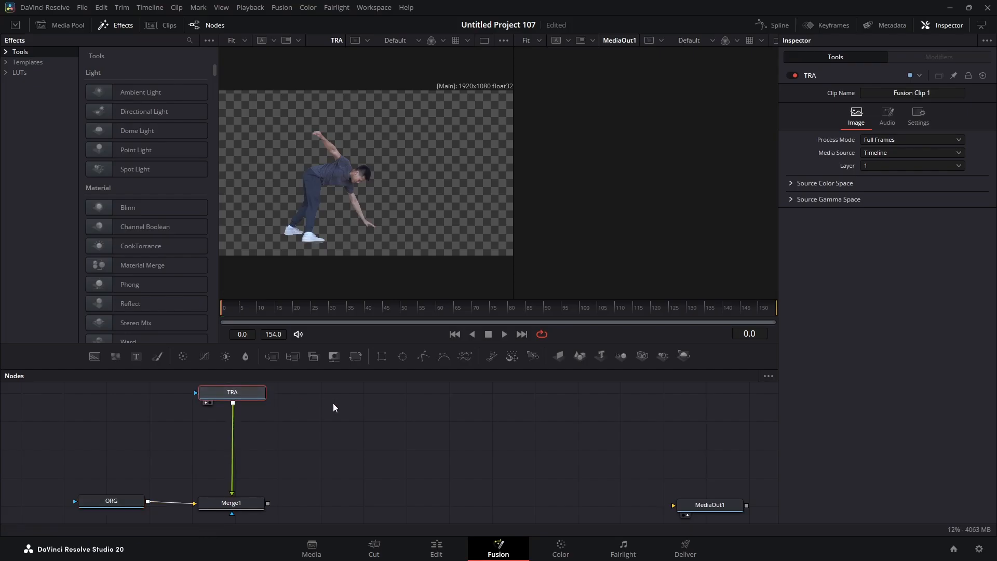
pyautogui.hotkey('shift', 'space')
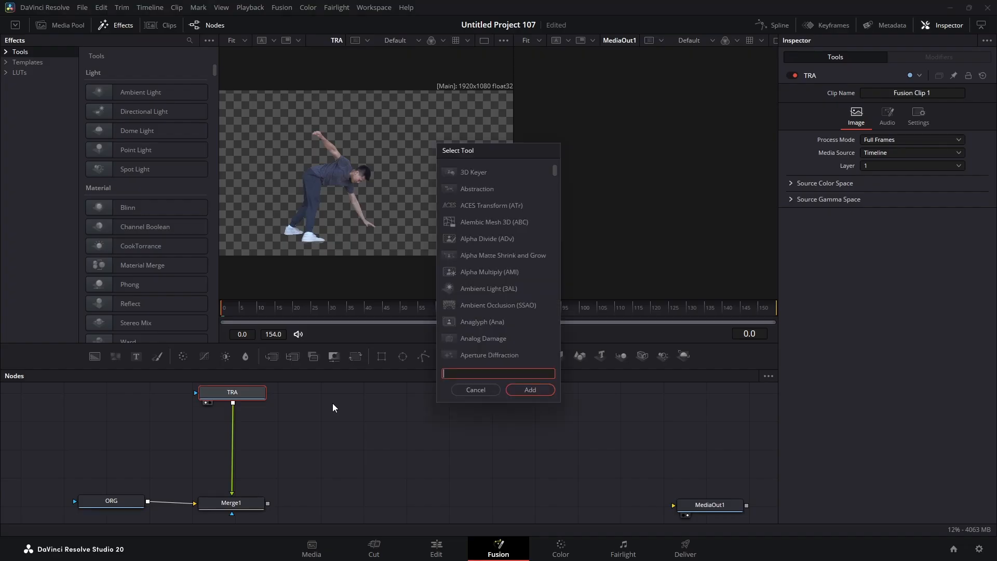
pyautogui.click(464, 395)
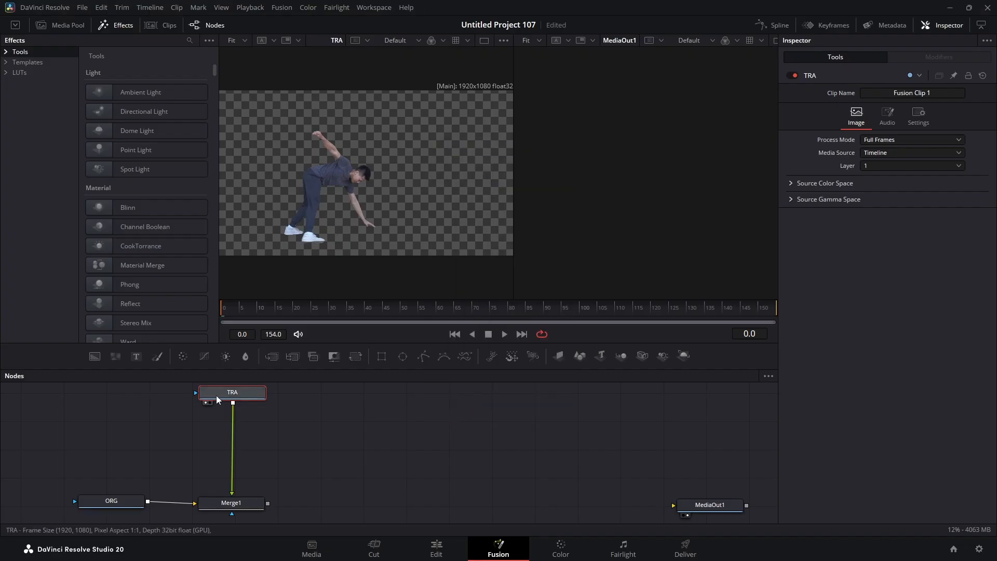
# - Insert the Edge Control tool from the Fusion templates between TRA and Merge1
pyautogui.moveTo(216, 391); pyautogui.dragTo(214, 395)
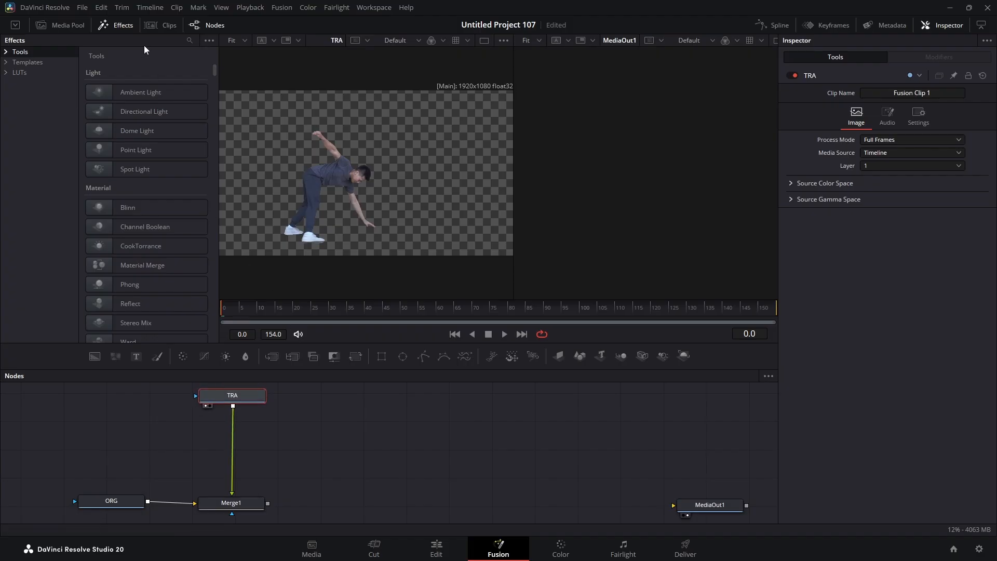
pyautogui.click(114, 25)
pyautogui.click(117, 25)
pyautogui.click(6, 63)
pyautogui.click(16, 83)
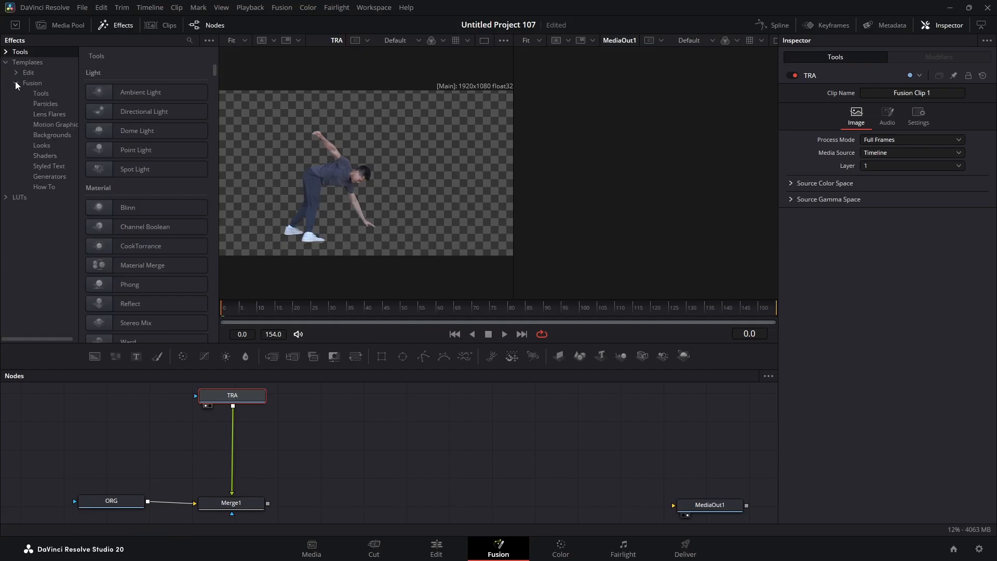
pyautogui.click(40, 94)
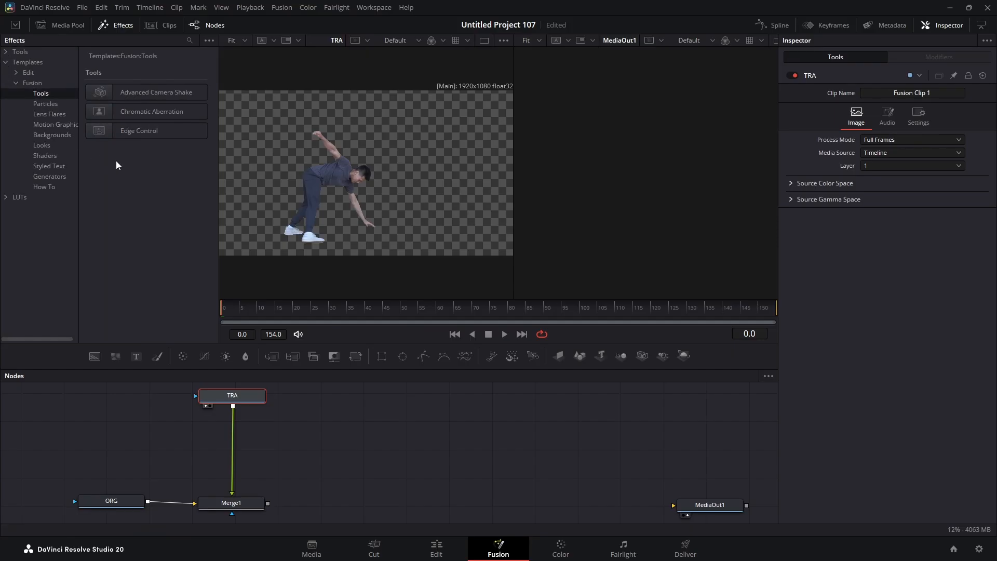
pyautogui.doubleClick(140, 132)
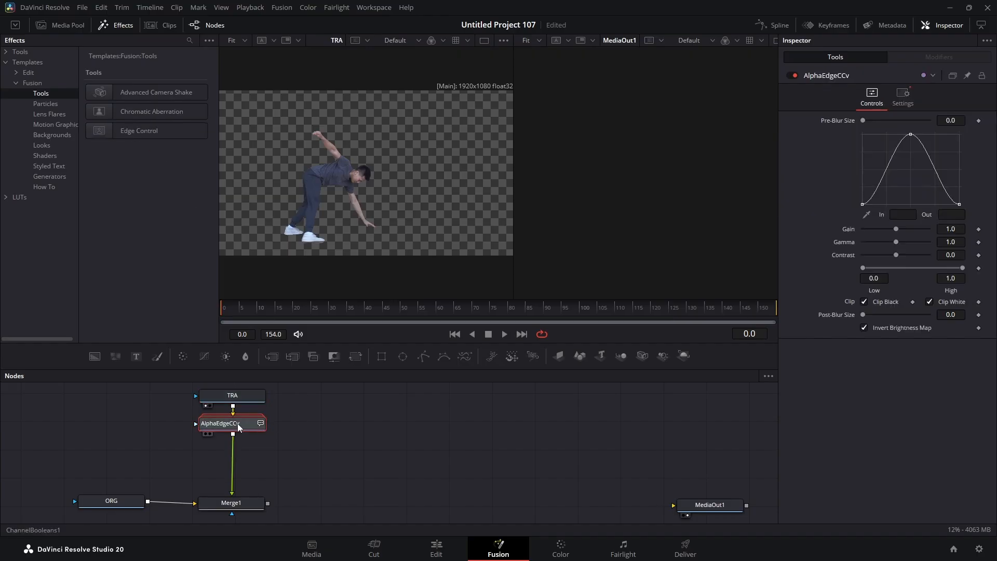
# - Show the edge control node in the first viewer and set its Pre-Blur Size to 1.0
pyautogui.moveTo(229, 429); pyautogui.dragTo(331, 198)
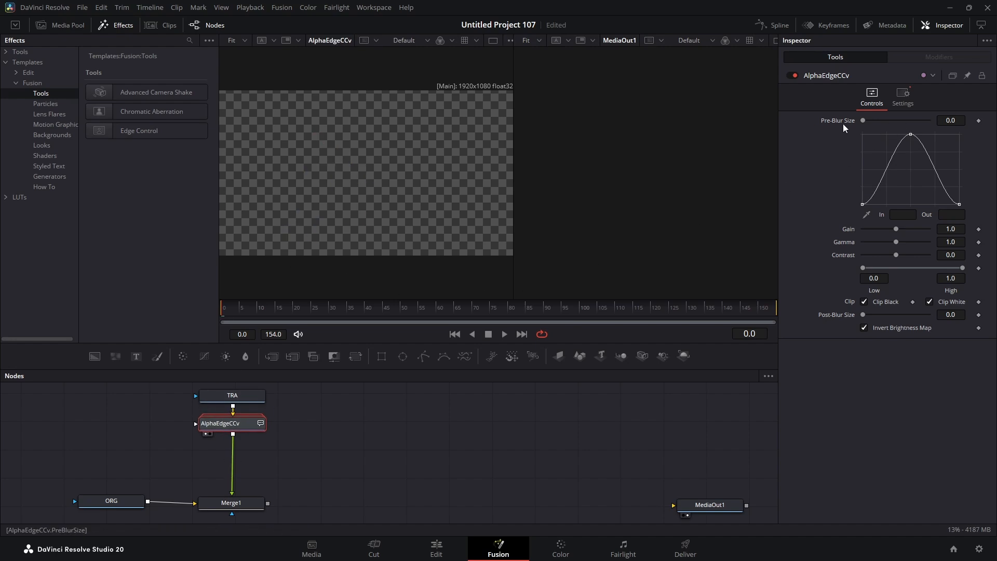
pyautogui.click(948, 121)
pyautogui.write('1.0')
pyautogui.press('Return')
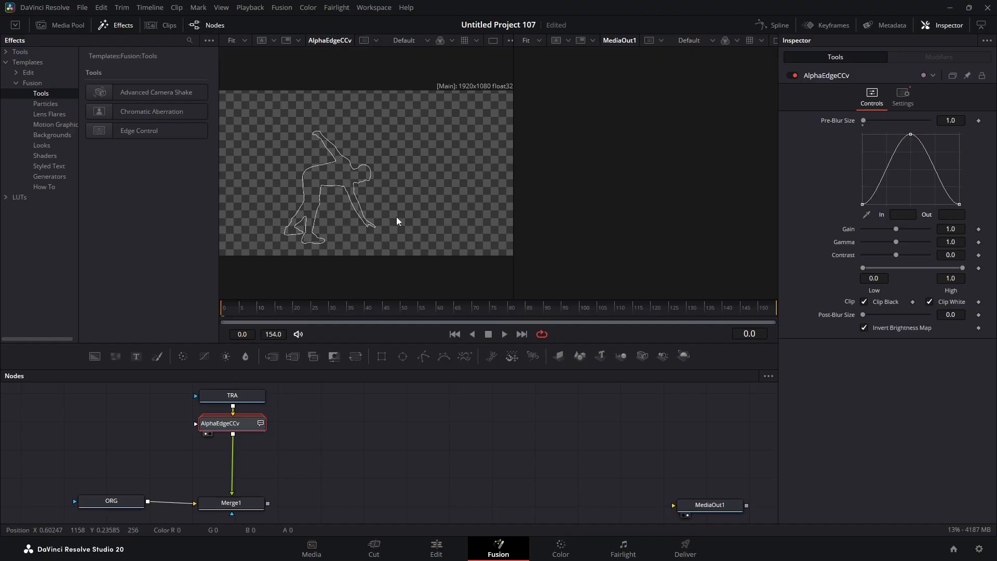
# - Shift TRA and the edge control node slightly upward and insert a Soft Glow node below them, before Merge1
pyautogui.moveTo(223, 395); pyautogui.dragTo(223, 390)
pyautogui.moveTo(223, 428); pyautogui.dragTo(225, 422)
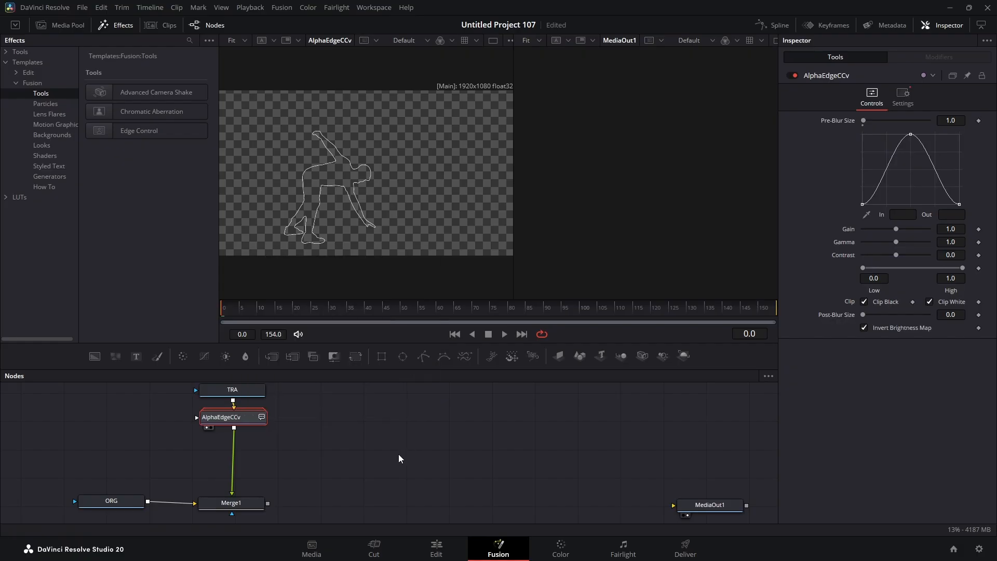
pyautogui.hotkey('shift', 'space')
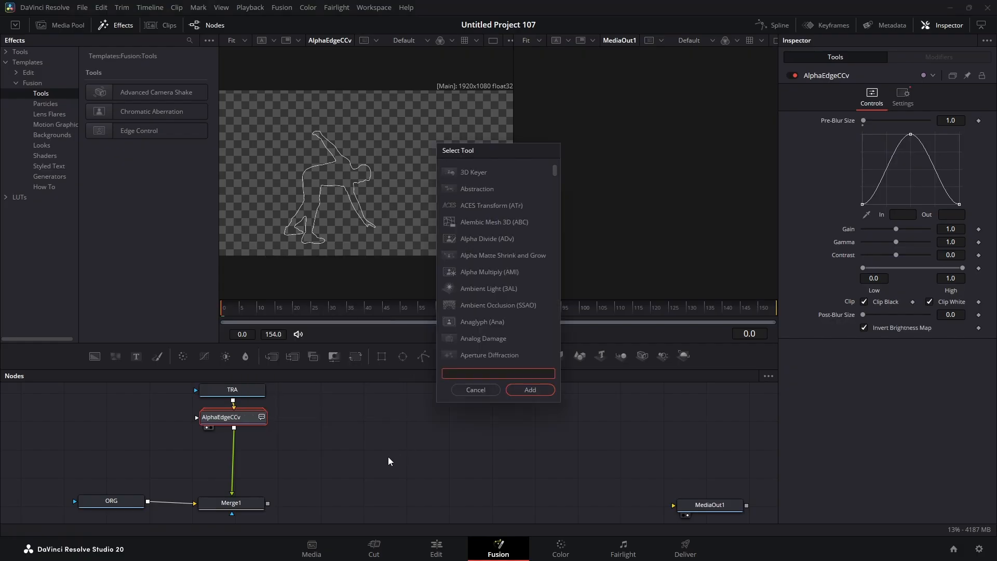
pyautogui.write('SOFT')
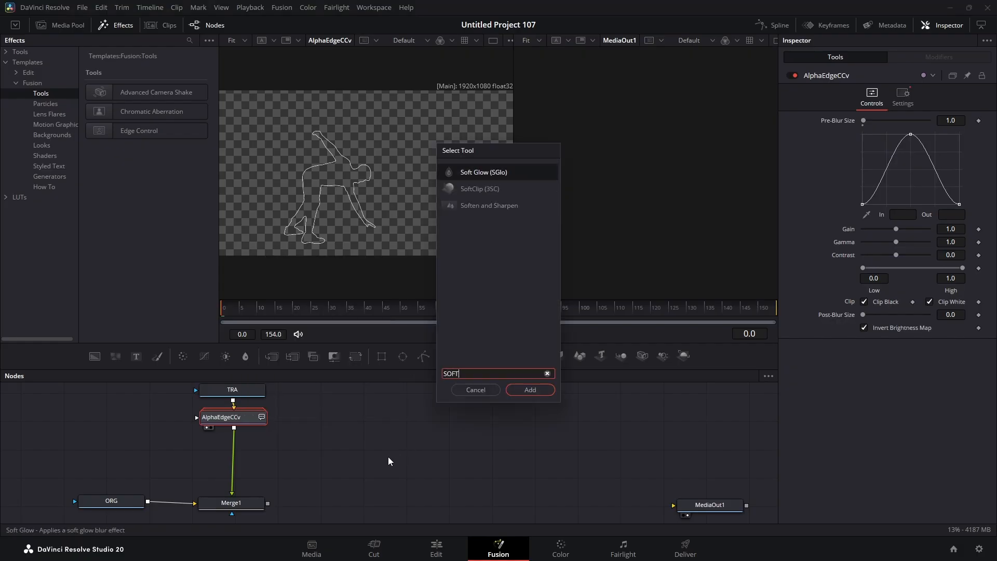
pyautogui.click(496, 172)
pyautogui.click(536, 390)
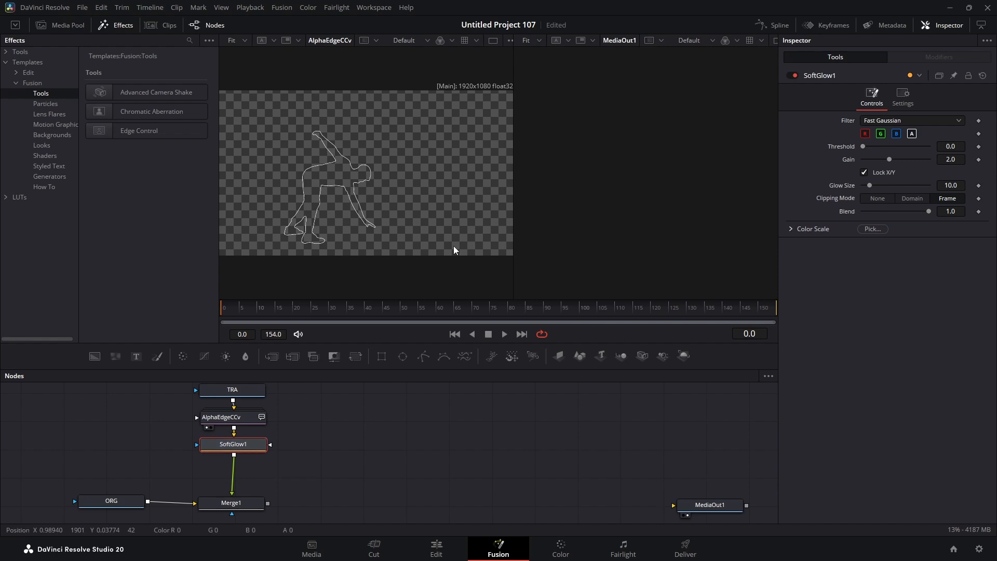
# - Show SoftGlow1 in the first viewer and reduce its Glow Size to 4.7 while inspecting the outline closely
pyautogui.scroll(3, 436, 238)
pyautogui.scroll(-3, 437, 236)
pyautogui.scroll(5, 423, 228)
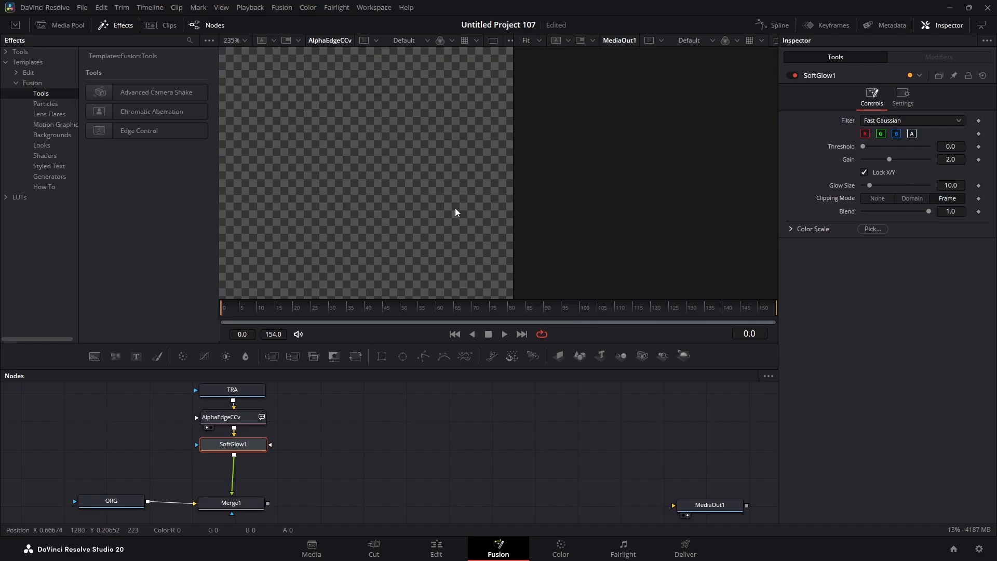
pyautogui.moveTo(350, 192); pyautogui.dragTo(481, 210)
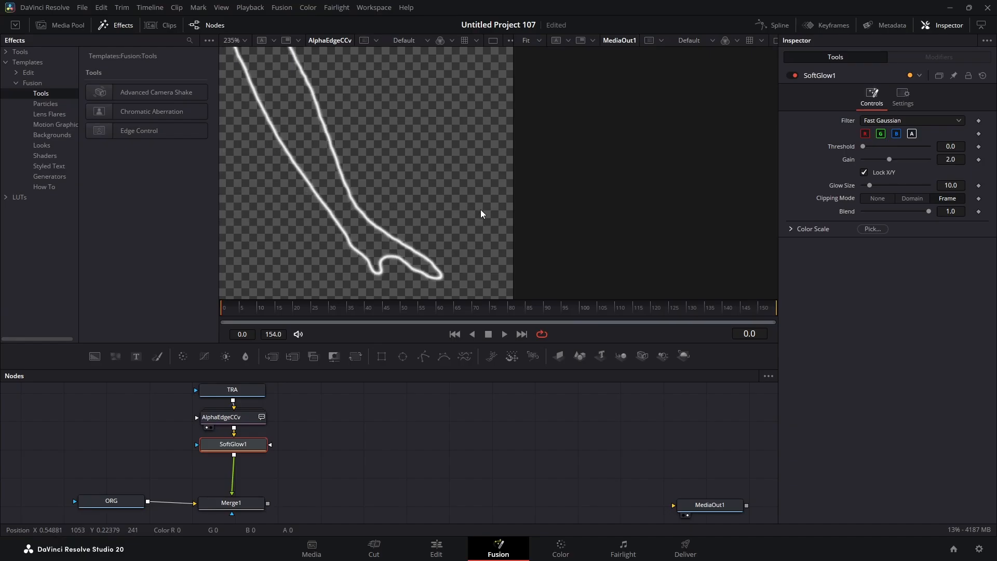
pyautogui.scroll(-5, 399, 167)
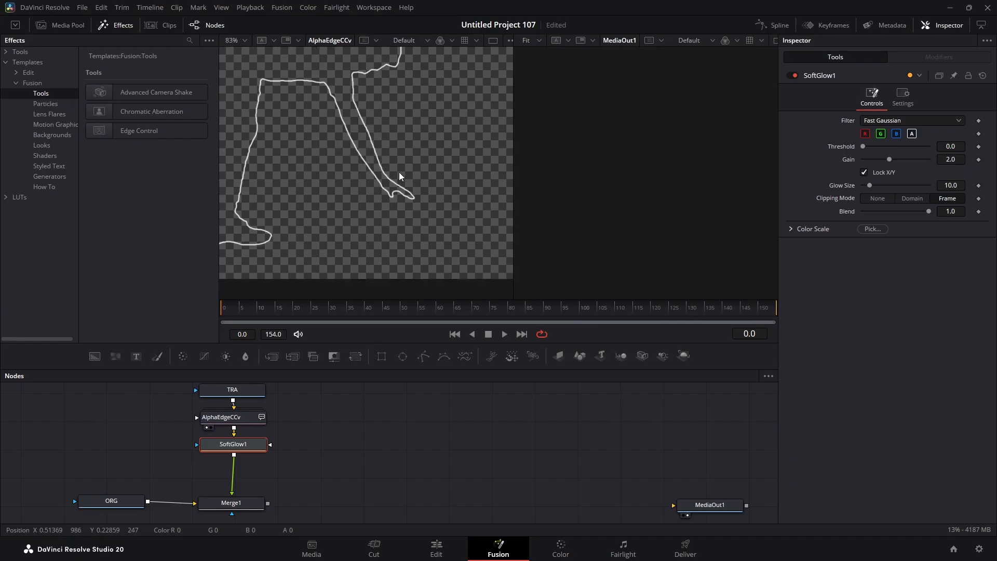
pyautogui.moveTo(400, 160); pyautogui.dragTo(422, 224)
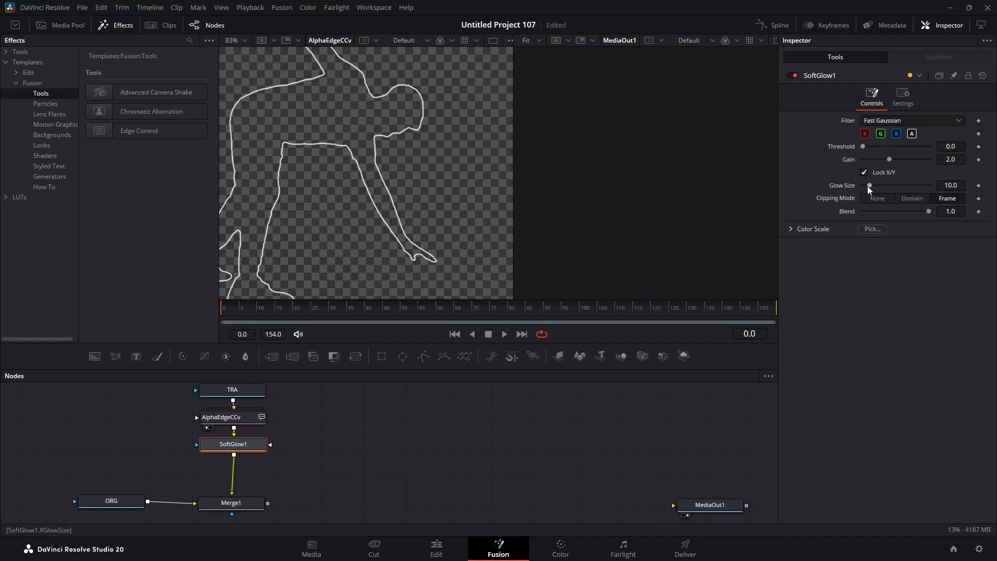
pyautogui.moveTo(868, 184); pyautogui.dragTo(859, 186)
pyautogui.scroll(2, 414, 200)
pyautogui.moveTo(228, 446); pyautogui.dragTo(340, 222)
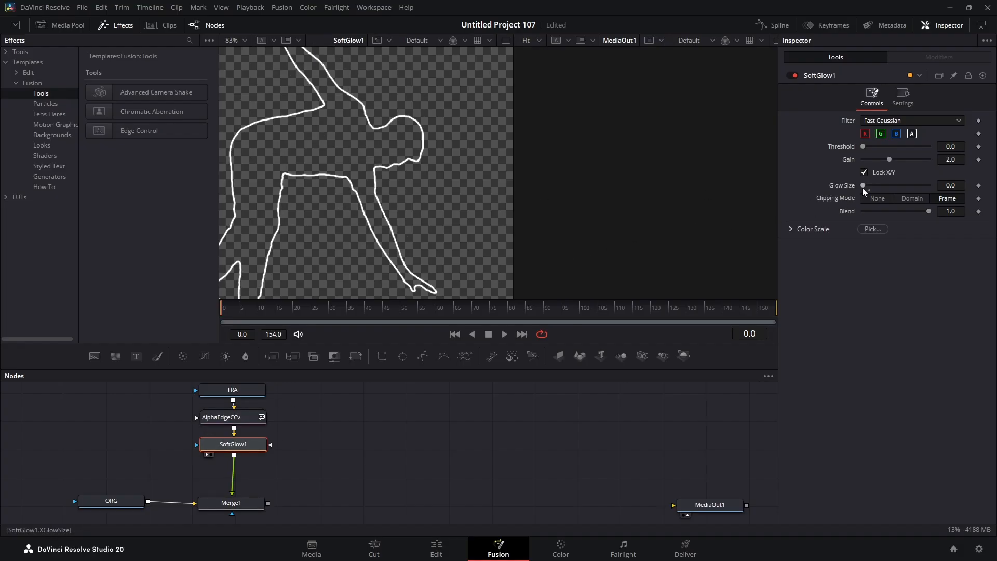
pyautogui.moveTo(862, 186); pyautogui.dragTo(865, 186)
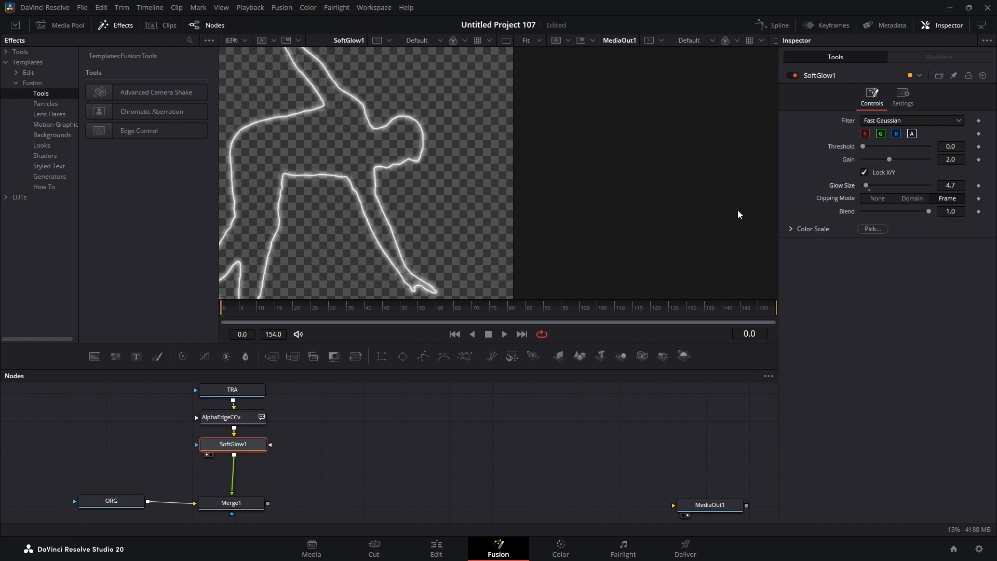
# - Tint SoftGlow1 cyan with Red Scale 0.283, Green Scale 1.591 and Blue Scale 1.921
pyautogui.click(790, 230)
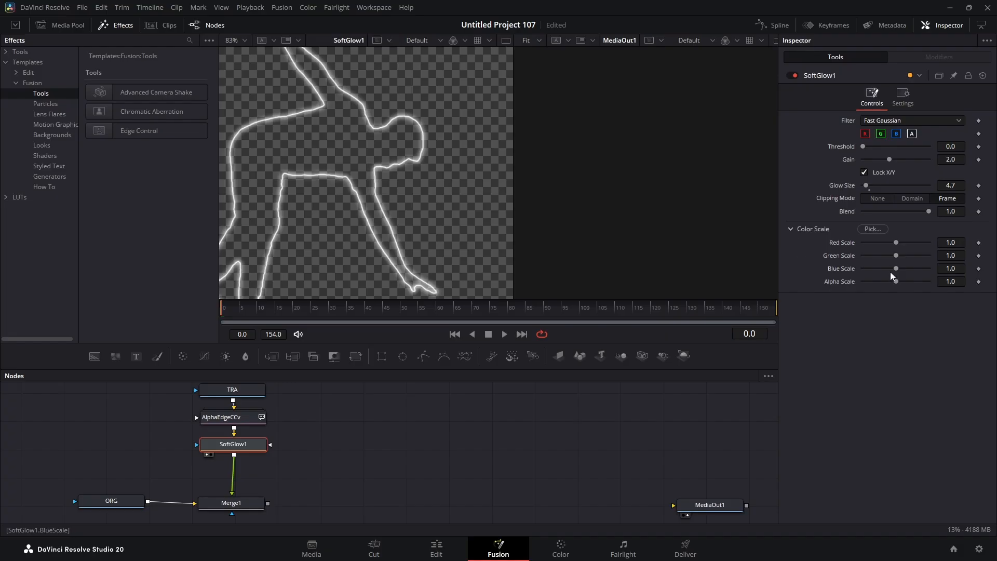
pyautogui.moveTo(895, 268); pyautogui.dragTo(870, 242)
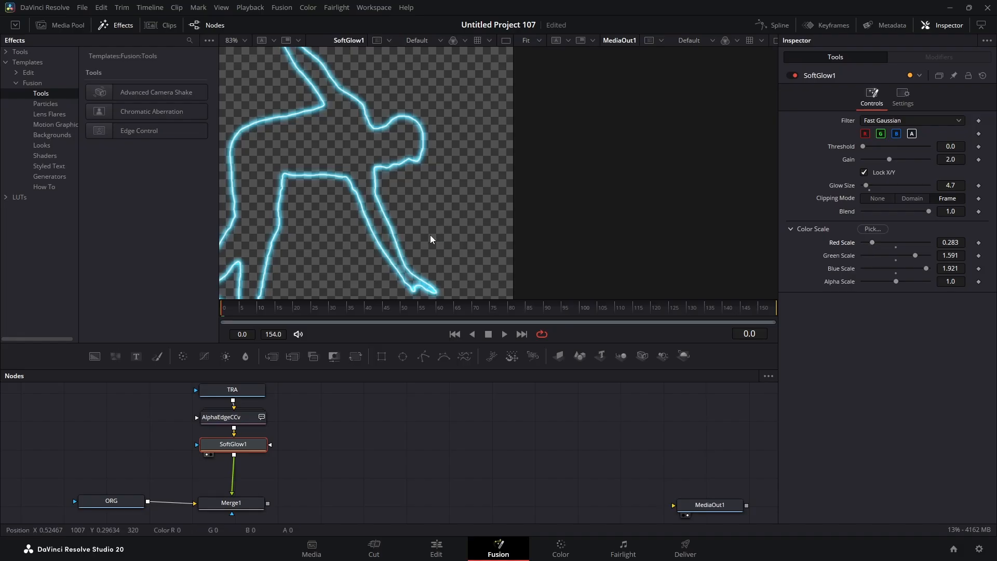
pyautogui.scroll(-2, 431, 234)
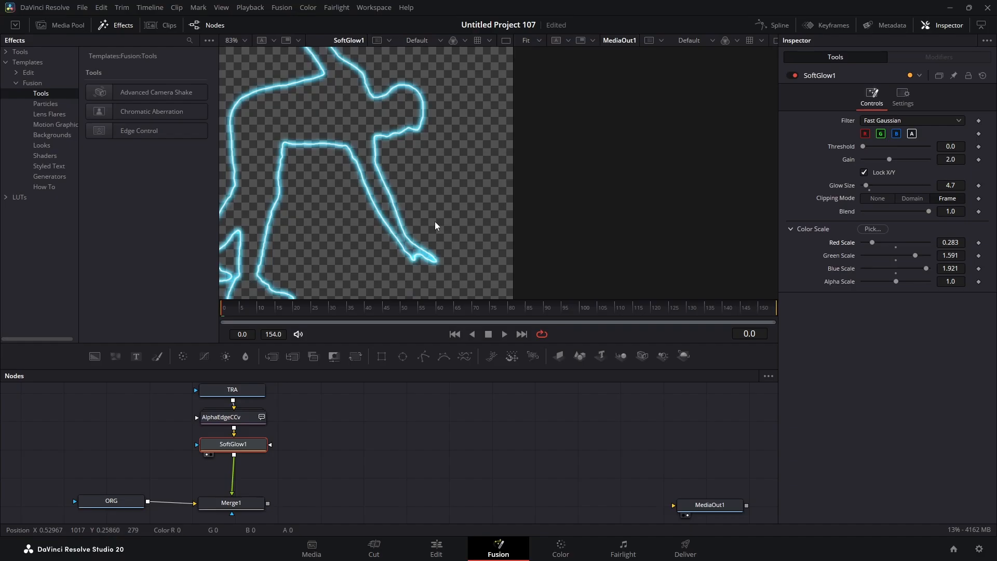
pyautogui.hotkey('ctrl', 'f')
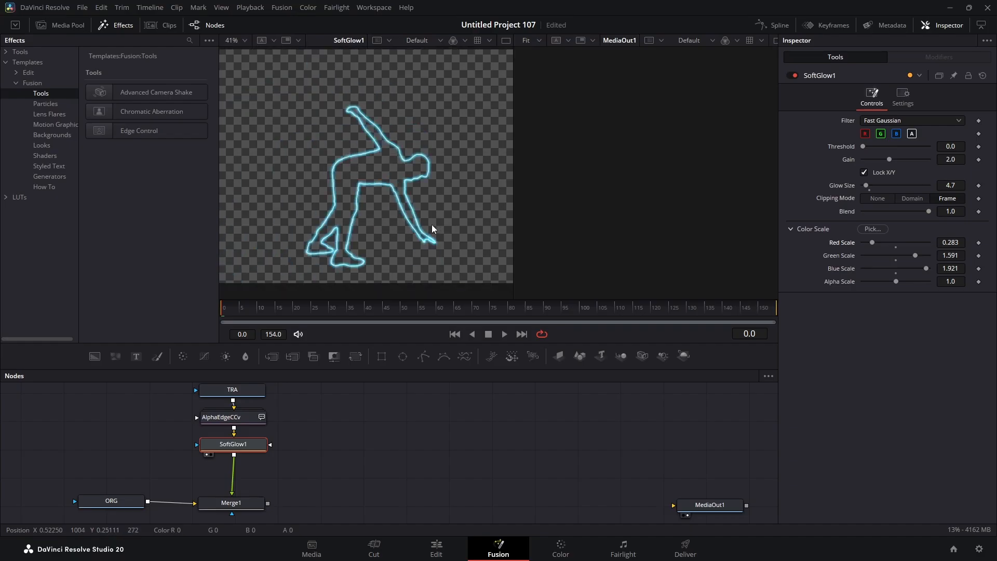
# - Move SoftGlow1 slightly upward and insert a second Soft Glow node between it and Merge1
pyautogui.moveTo(239, 448); pyautogui.dragTo(239, 442)
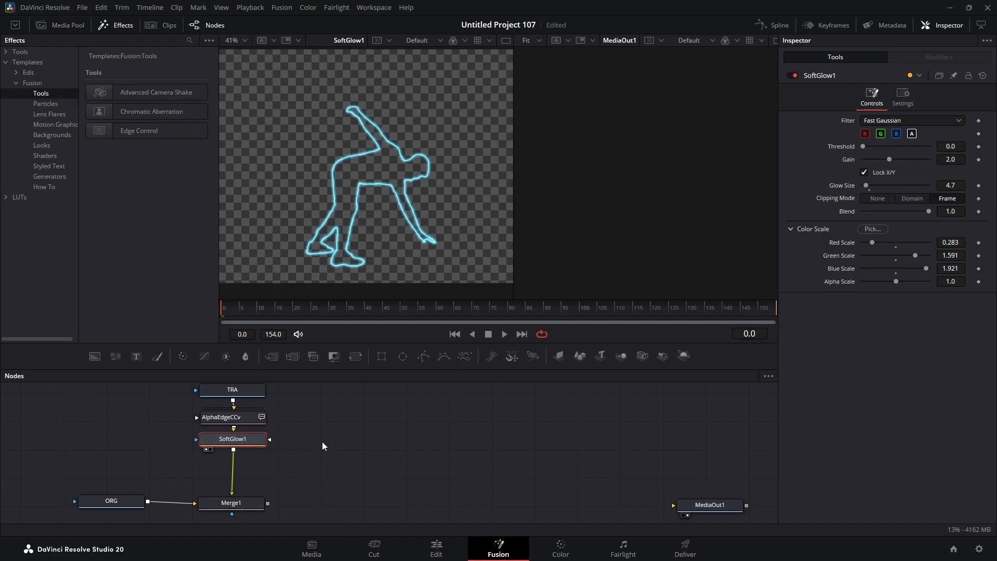
pyautogui.hotkey('shift', 'space')
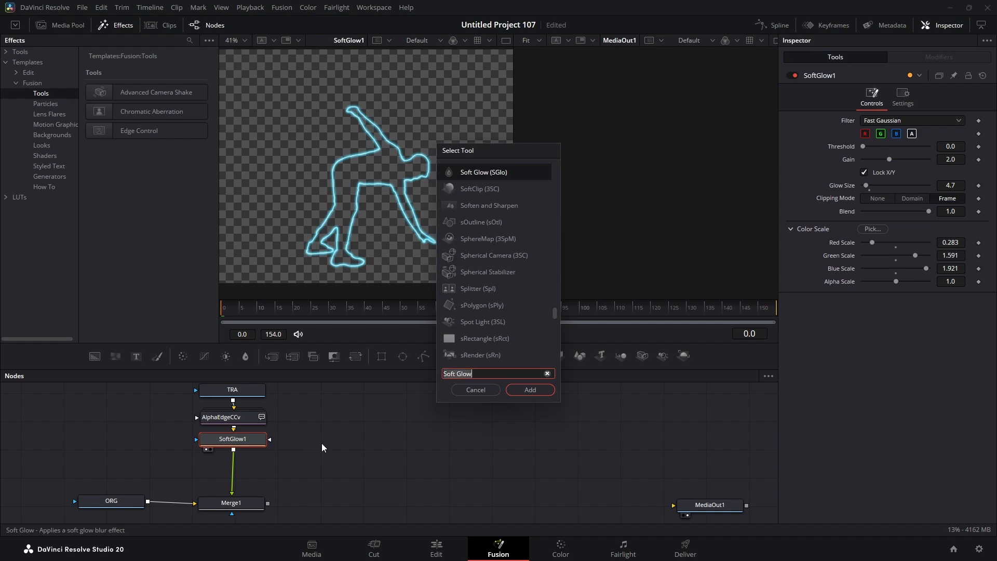
pyautogui.click(527, 389)
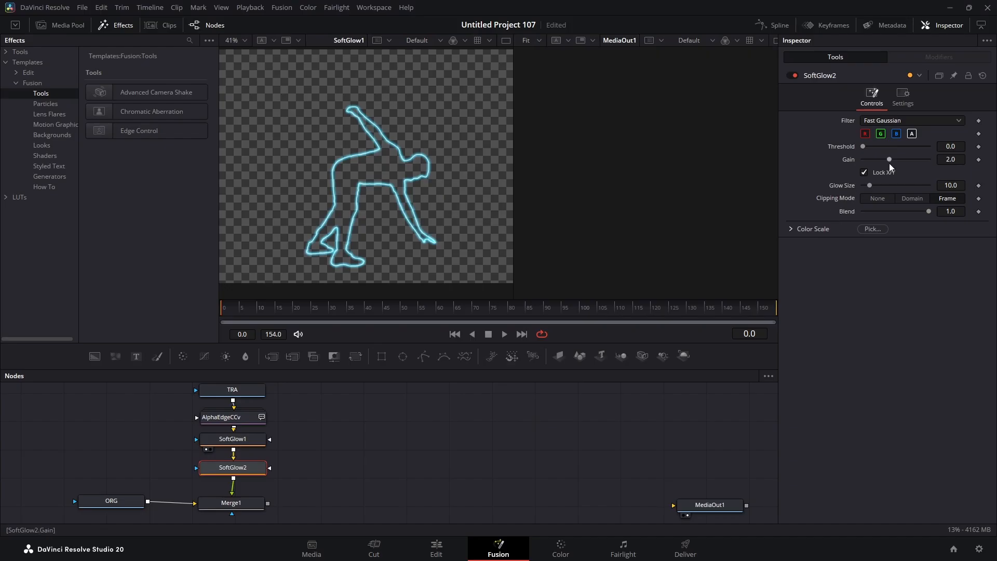
# - Set SoftGlow2's Gain to 1.181 and its Blue Scale to 1.843
pyautogui.moveTo(889, 159); pyautogui.dragTo(877, 160)
pyautogui.click(793, 229)
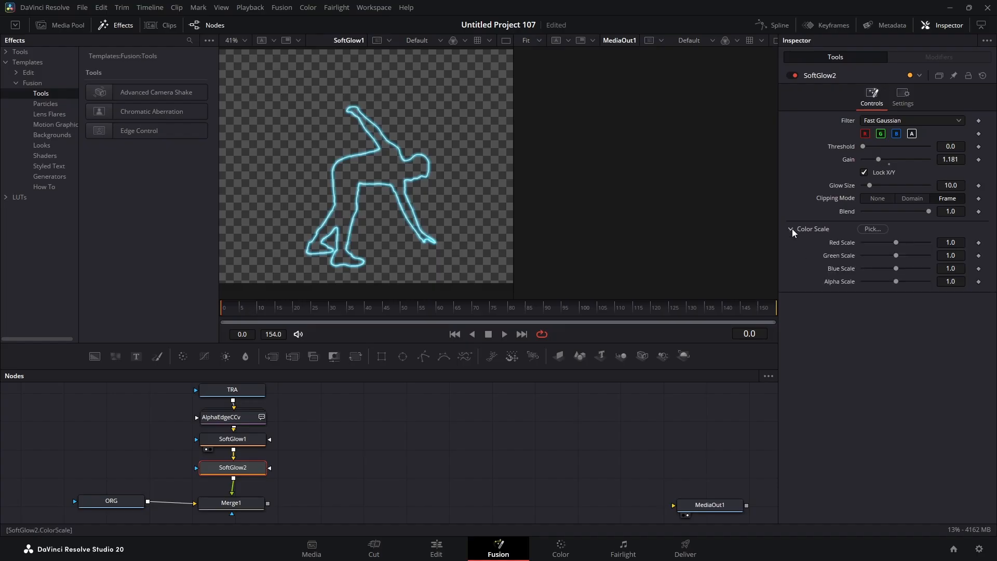
pyautogui.moveTo(894, 268); pyautogui.dragTo(918, 269)
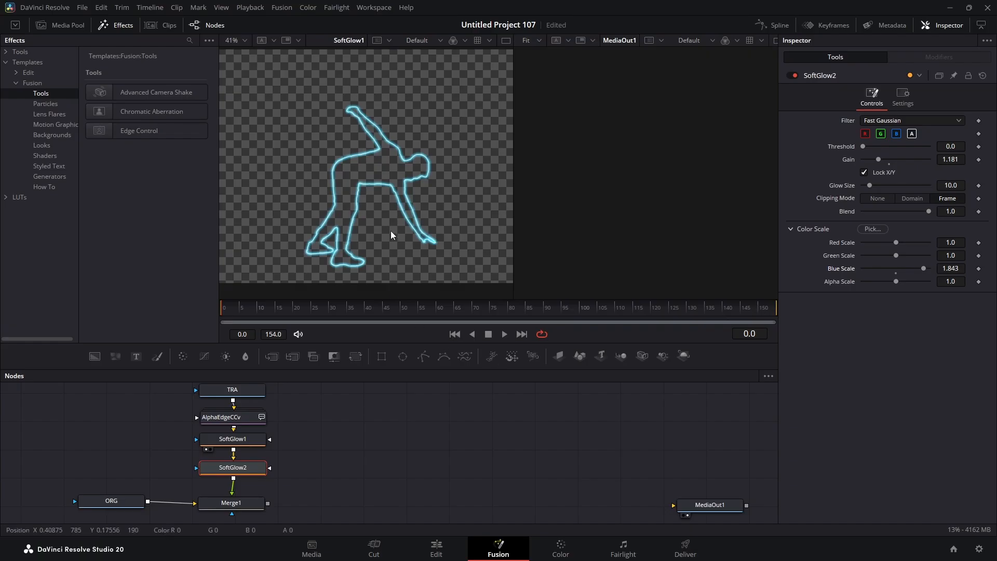
# - Play the glowing outline, return to the first frame and view SoftGlow2 in the first viewer
pyautogui.click(503, 334)
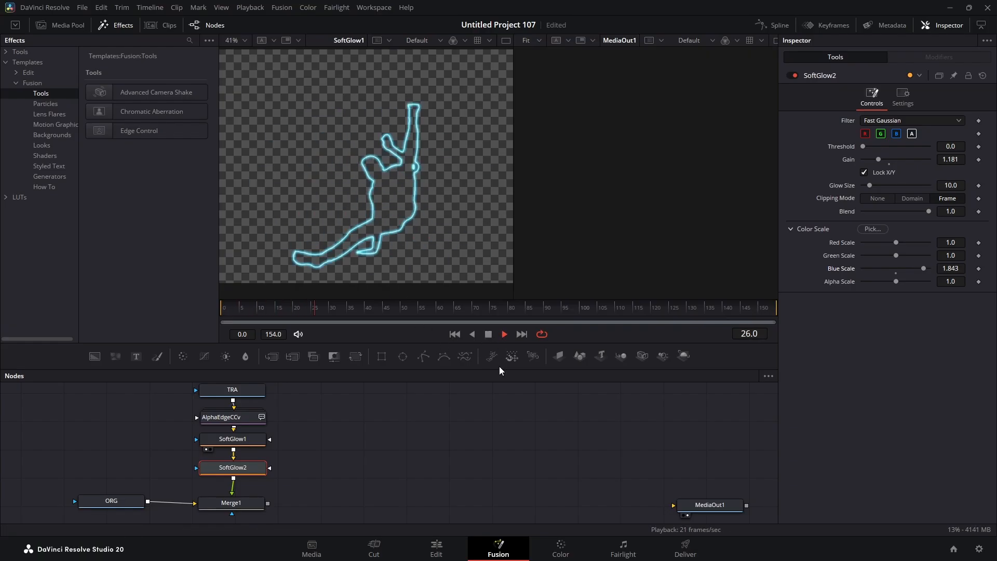
pyautogui.click(499, 336)
pyautogui.click(455, 334)
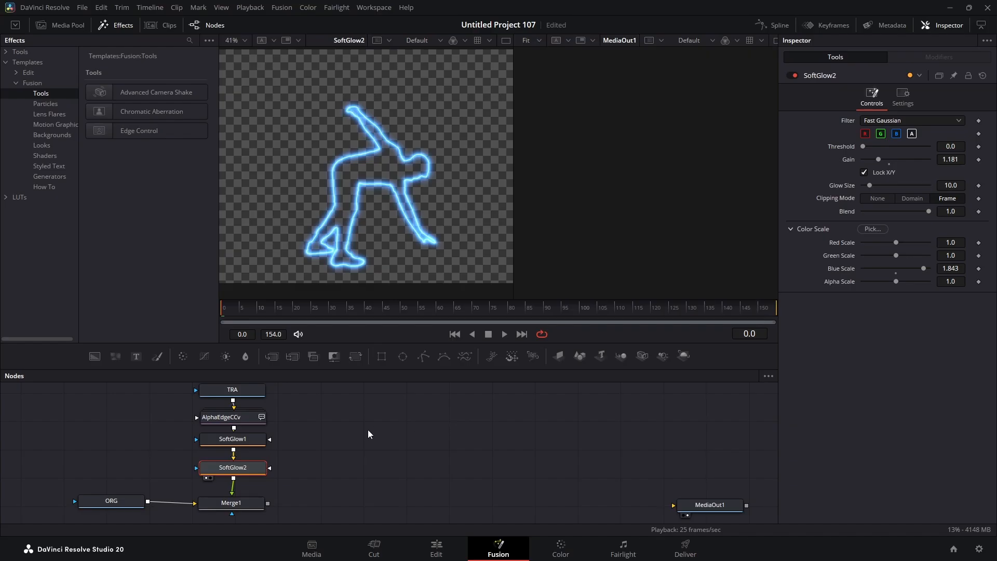
# - Tighten the spacing of the edge and glow nodes and insert a Color Corrector between SoftGlow2 and Merge1
pyautogui.moveTo(235, 468); pyautogui.dragTo(234, 466)
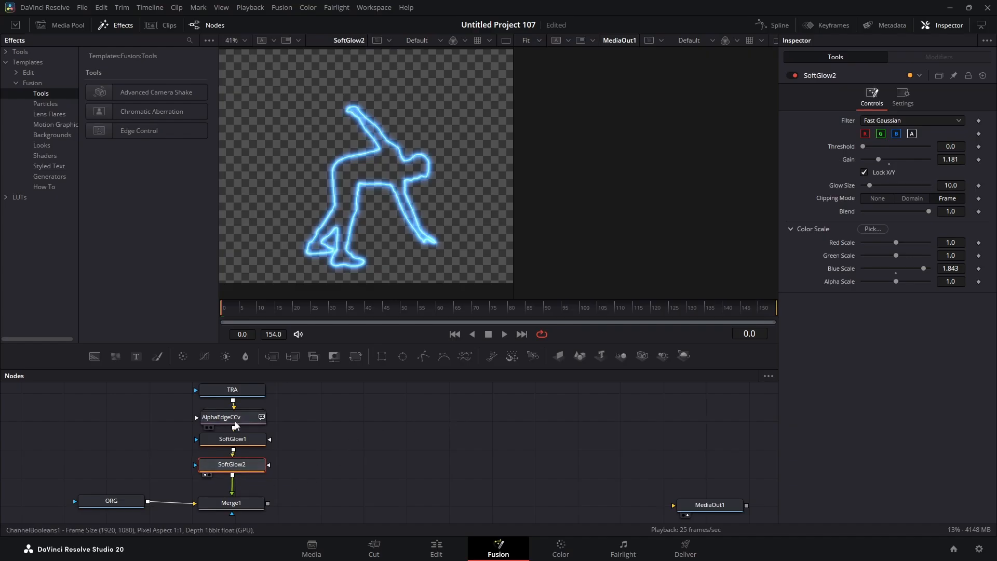
pyautogui.moveTo(235, 421); pyautogui.dragTo(235, 417)
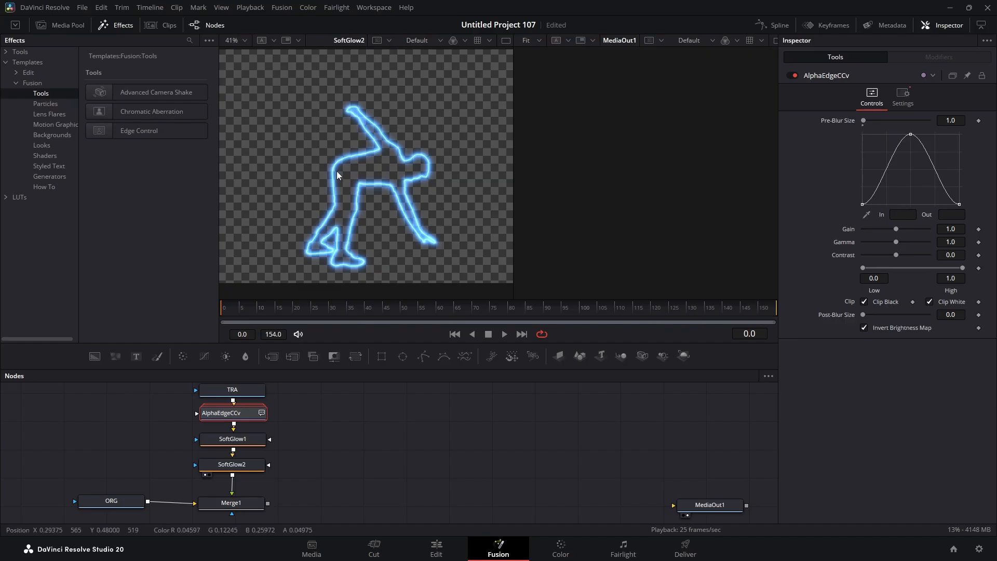
pyautogui.moveTo(236, 466)
pyautogui.mouseDown()
pyautogui.moveTo(233, 435)
pyautogui.moveTo(232, 455)
pyautogui.mouseUp()
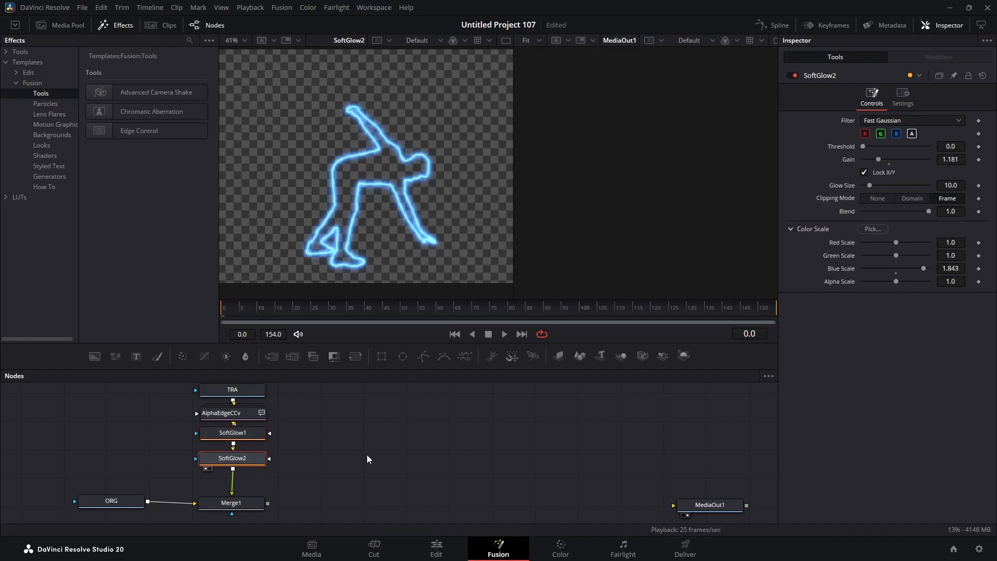
pyautogui.hotkey('shift', 'space')
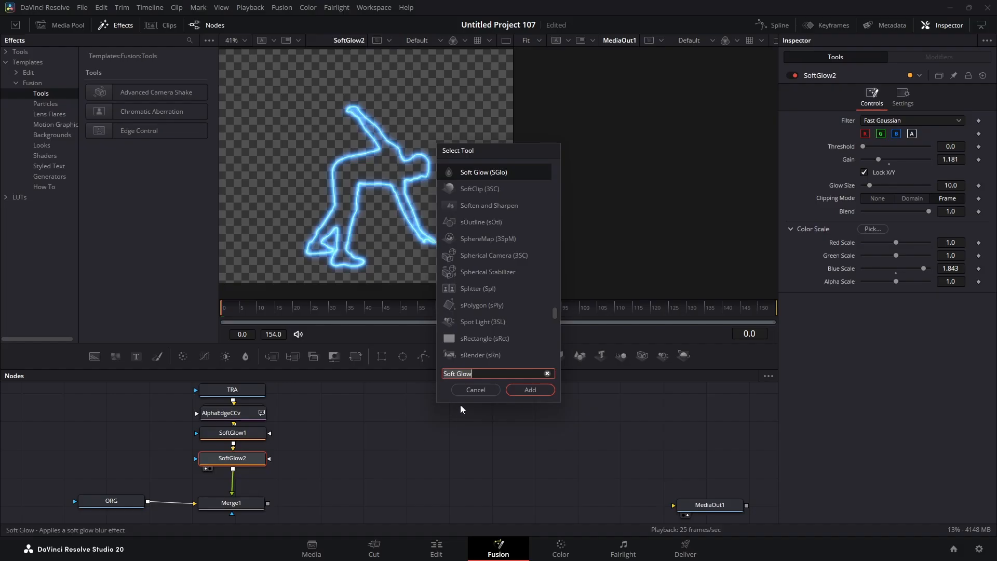
pyautogui.write('COLOR')
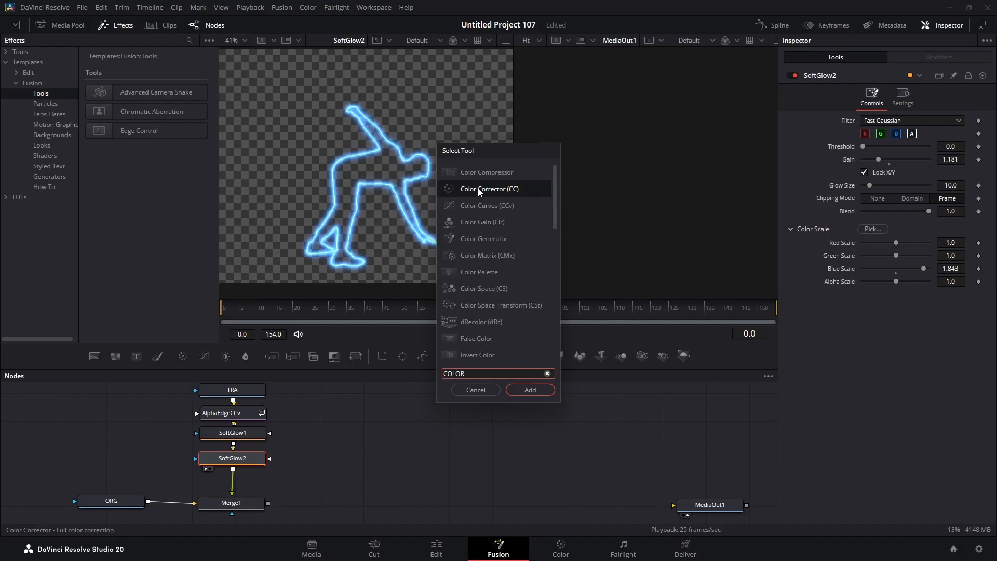
pyautogui.click(502, 190)
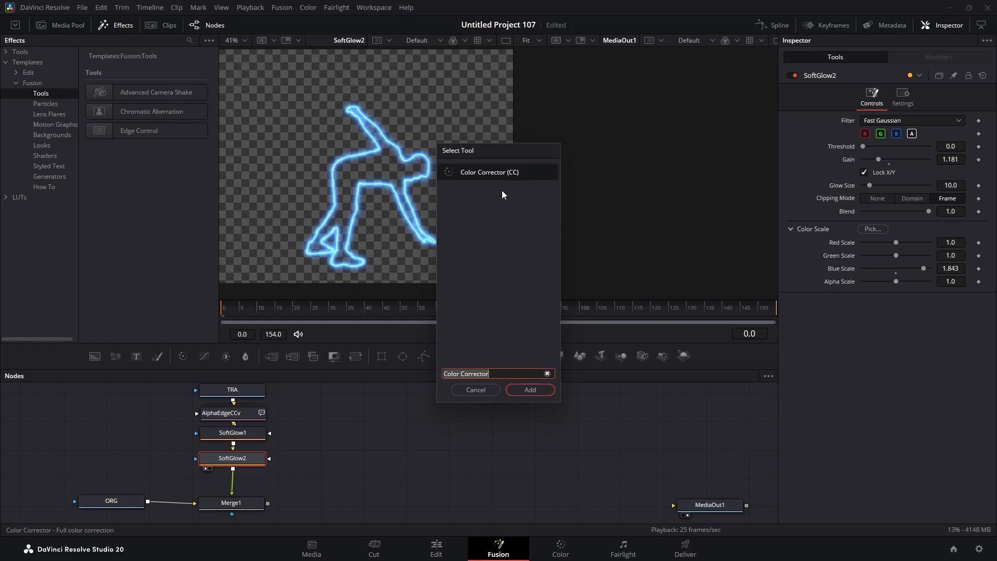
pyautogui.click(532, 390)
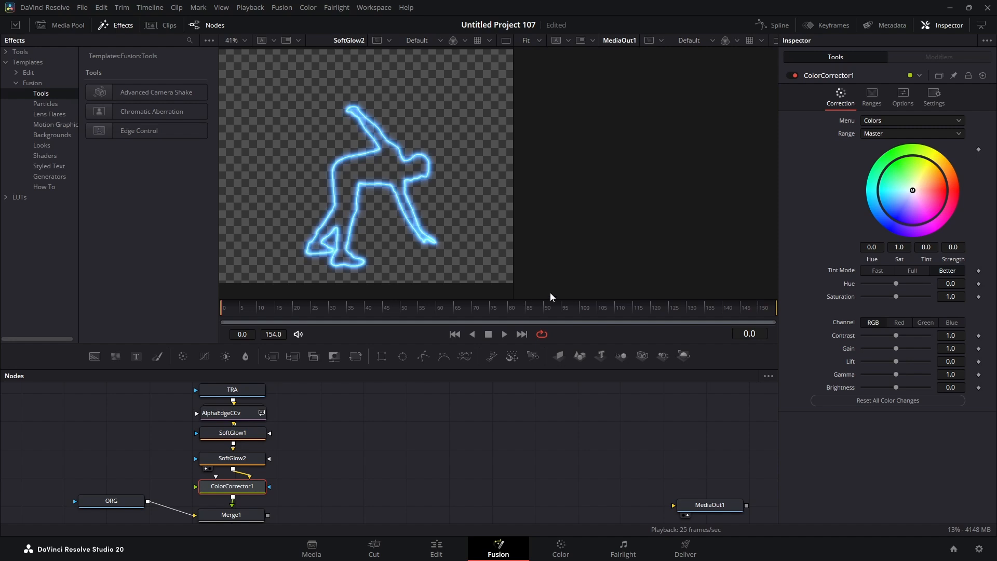
# - Keyframe ColorCorrector1's Hue at 0.0 on frame 0
pyautogui.moveTo(674, 309); pyautogui.dragTo(211, 311)
pyautogui.click(978, 283)
pyautogui.moveTo(223, 309); pyautogui.dragTo(315, 308)
# - Keyframe ColorCorrector1's Hue at 1.0 on frame 154 and return to the first frame
pyautogui.moveTo(648, 306); pyautogui.dragTo(787, 310)
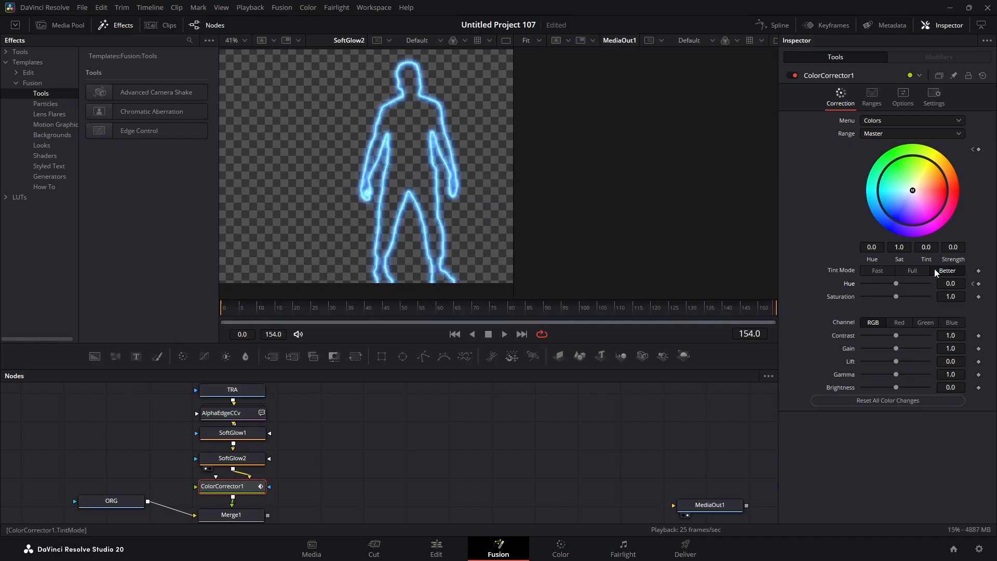
pyautogui.click(978, 283)
pyautogui.click(949, 283)
pyautogui.write('1.0')
pyautogui.press('Tab')
pyautogui.moveTo(400, 311); pyautogui.dragTo(183, 325)
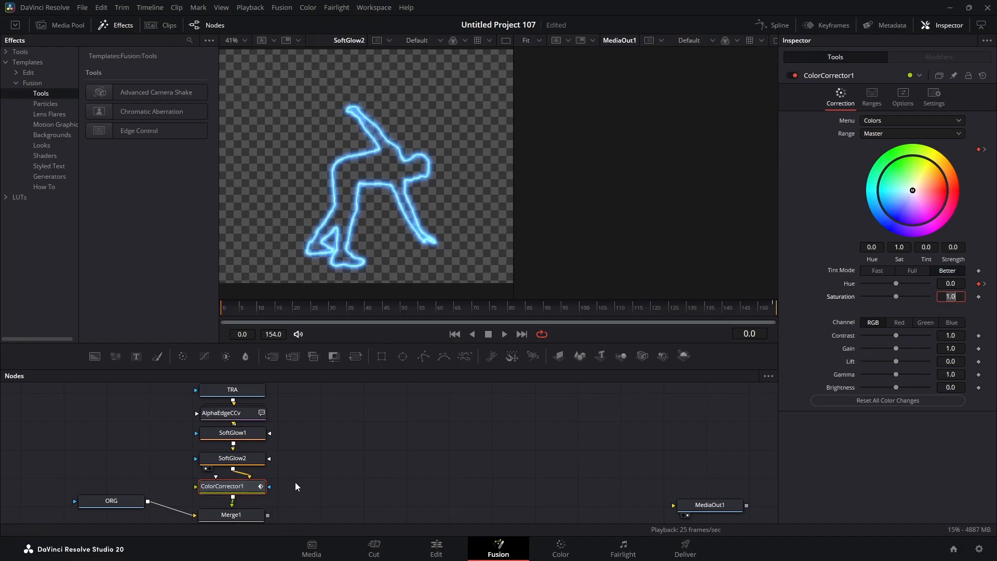
# - View Merge1 in the first viewer and set its Apply Mode to Screen
pyautogui.moveTo(242, 513); pyautogui.dragTo(350, 244)
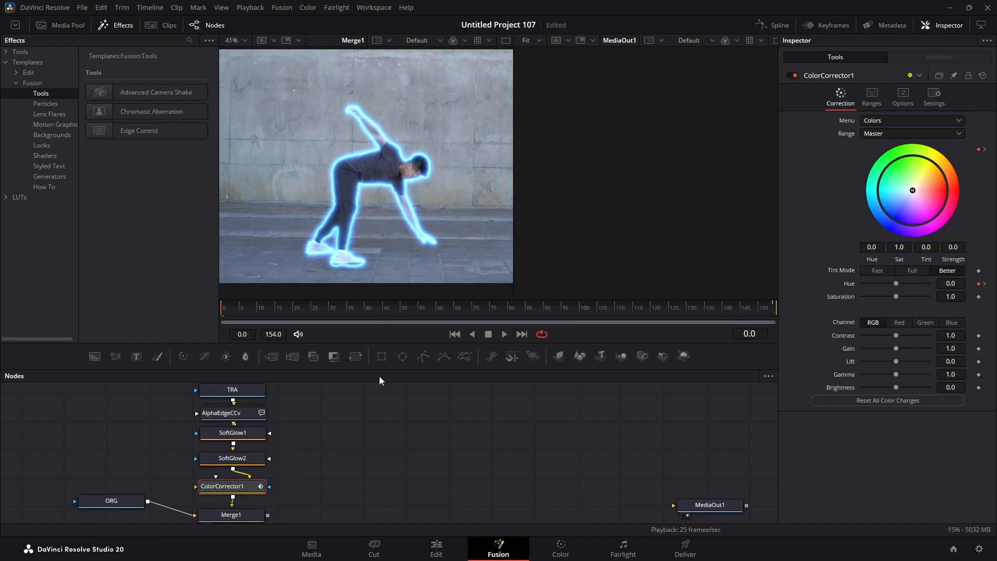
pyautogui.click(243, 514)
pyautogui.scroll(-1, 282, 496)
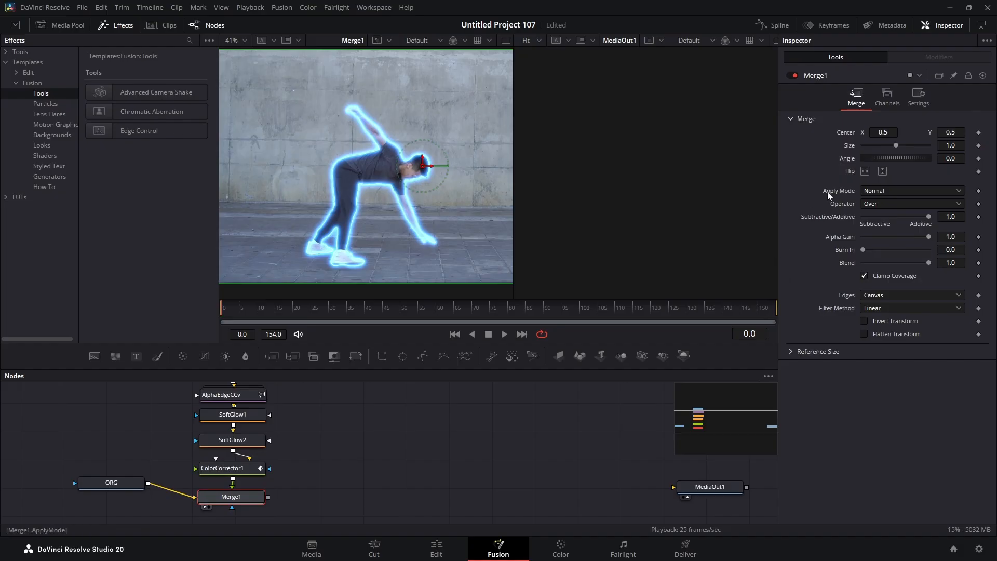
pyautogui.click(877, 192)
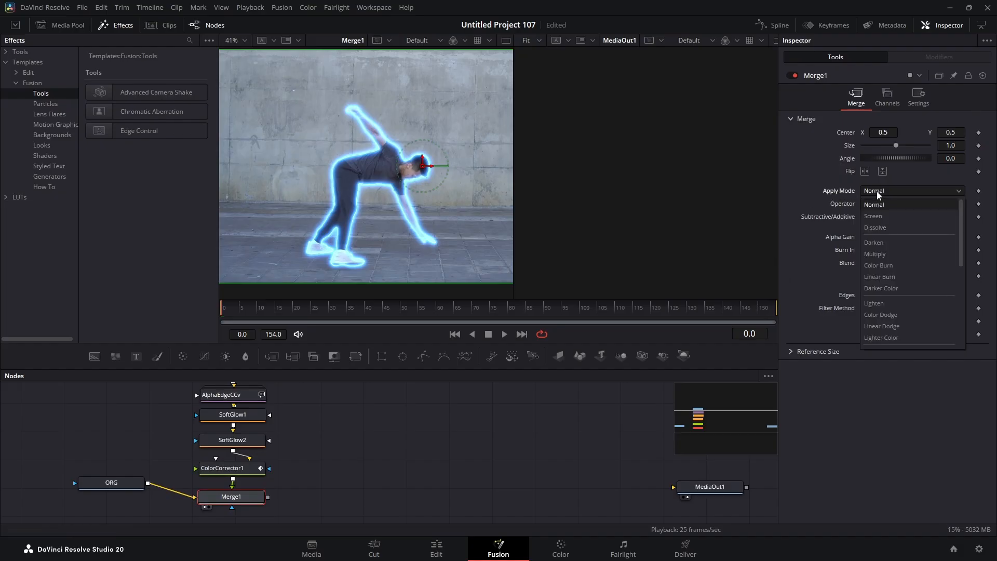
pyautogui.click(884, 214)
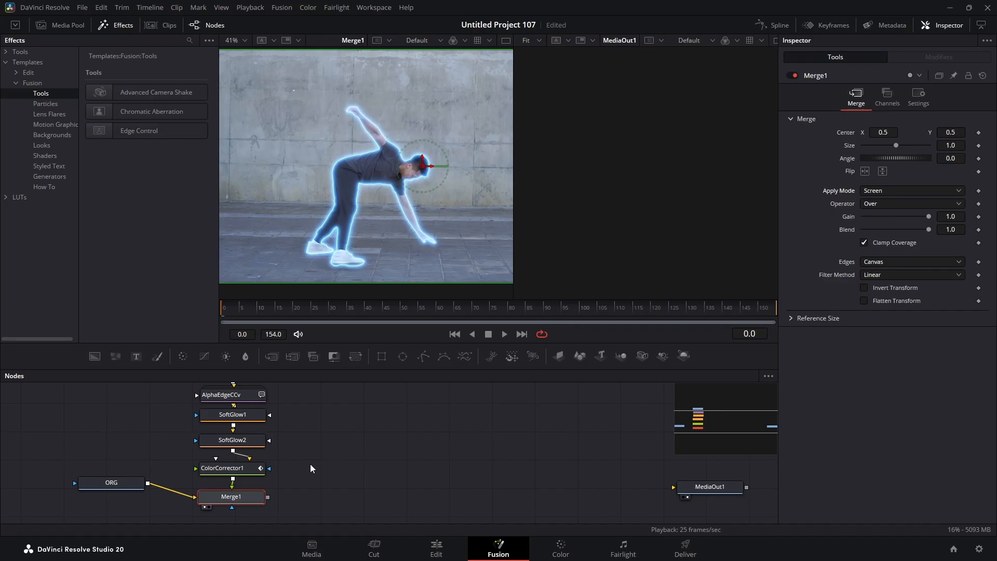
# - Play the Merge1 composite from the first frame to review the colour-shifting outline, and stop playback
pyautogui.click(318, 306)
pyautogui.moveTo(318, 305); pyautogui.dragTo(210, 307)
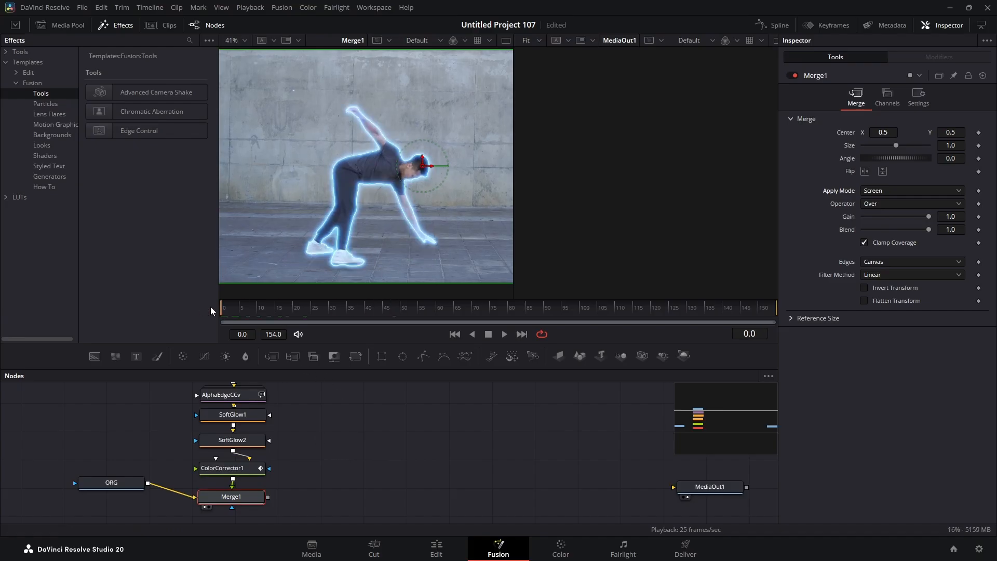
pyautogui.click(504, 334)
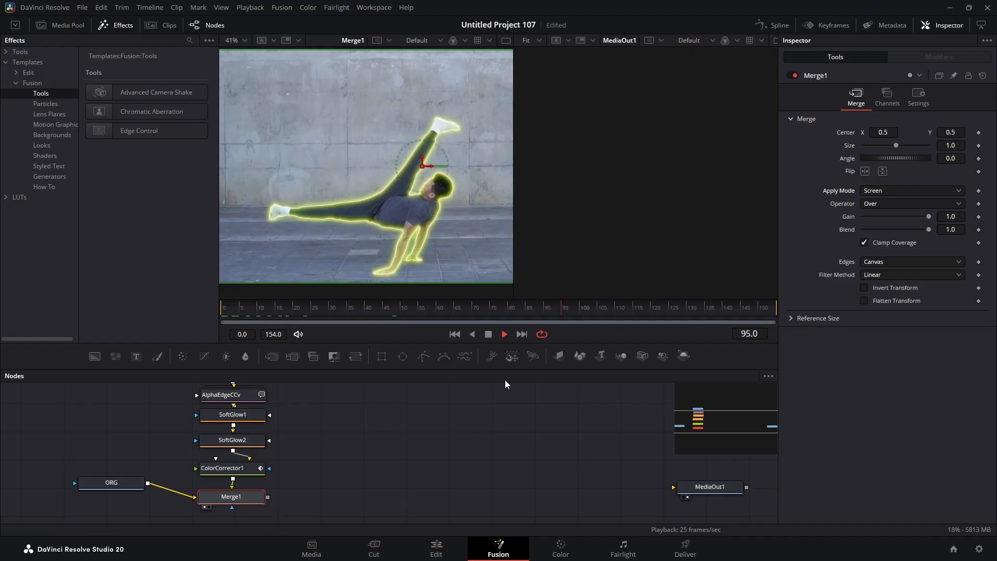
pyautogui.press('space')
# - Switch to the Edit page and scrub through Fusion Clip 1 to check its output
pyautogui.click(436, 549)
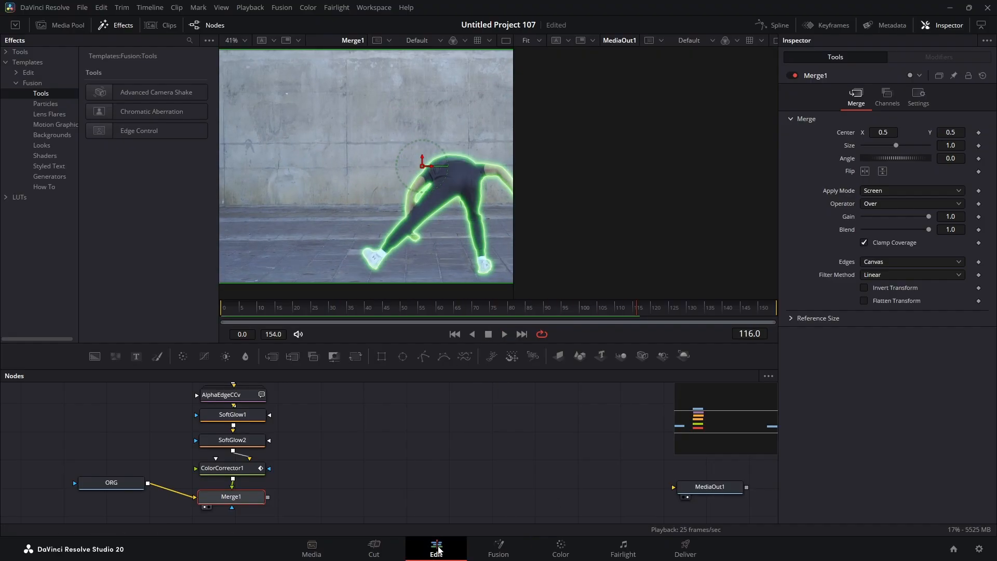
pyautogui.moveTo(531, 345); pyautogui.dragTo(507, 345)
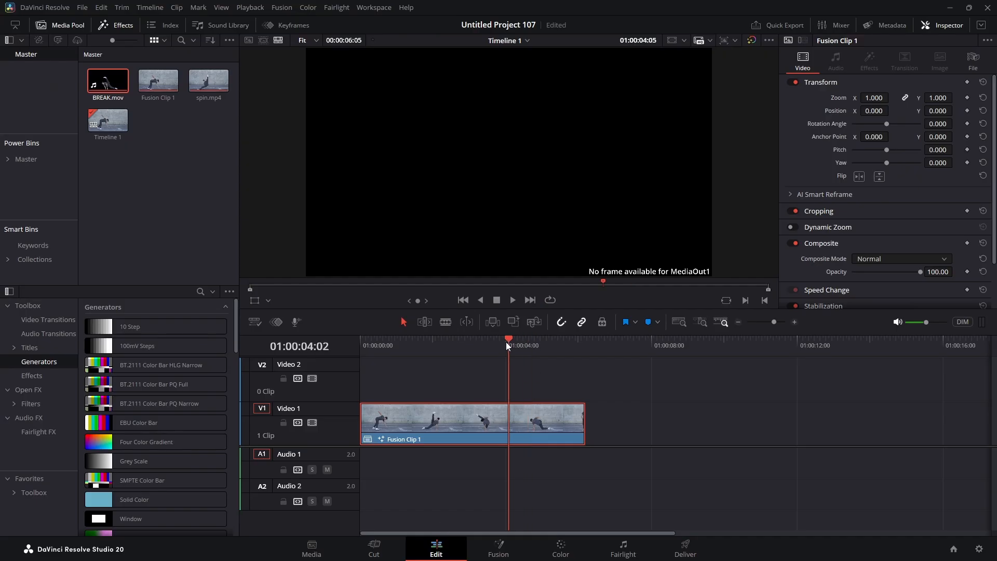
pyautogui.moveTo(506, 343); pyautogui.dragTo(422, 343)
# - Connect Merge1's output to MediaOut1 in Fusion and go back to the start of the Edit page timeline
pyautogui.click(497, 548)
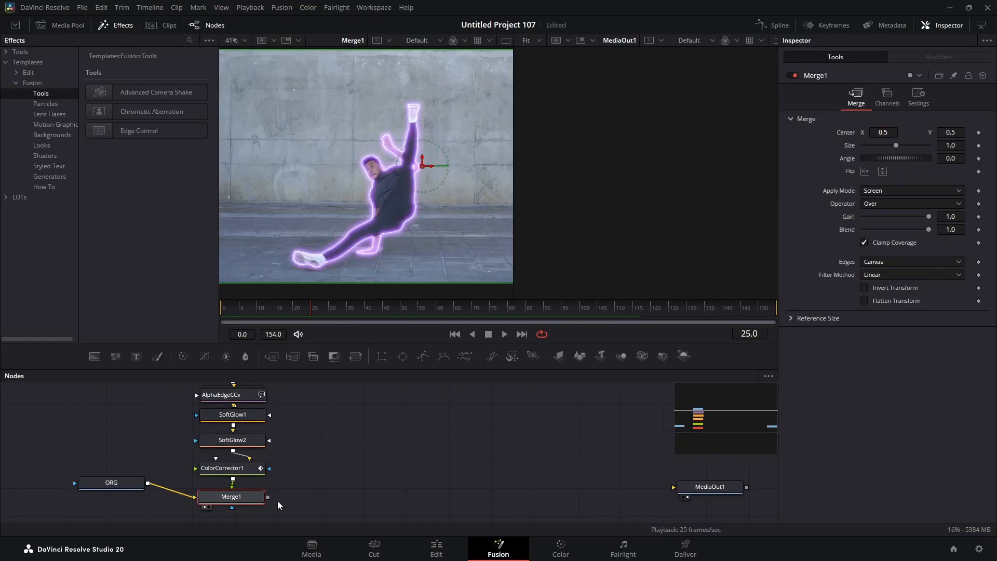
pyautogui.moveTo(267, 497); pyautogui.dragTo(674, 487)
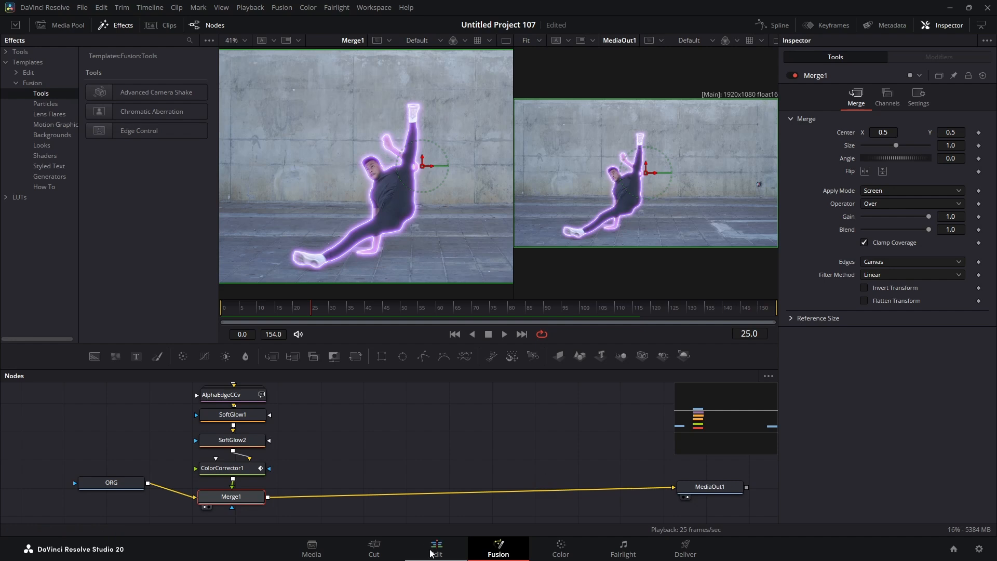
pyautogui.click(436, 548)
pyautogui.moveTo(394, 344); pyautogui.dragTo(344, 349)
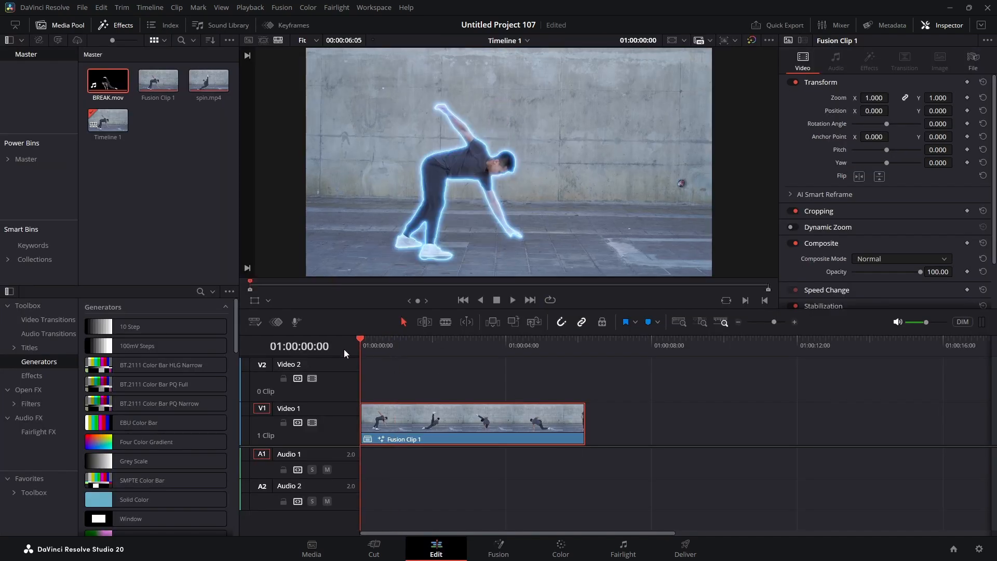
# - Play Fusion Clip 1 on the timeline to review the finished effect, return to the start and deselect the clip
pyautogui.click(513, 299)
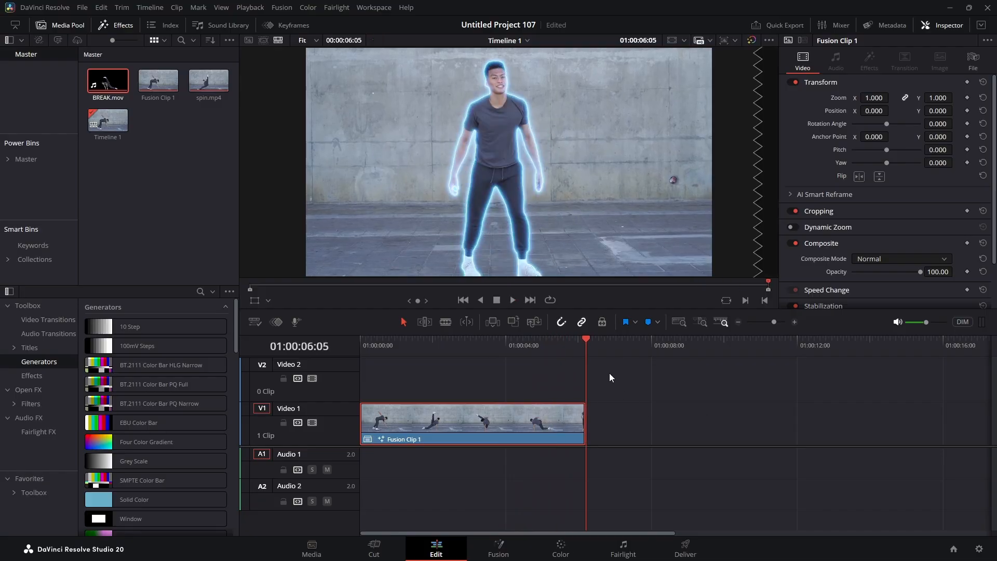
pyautogui.moveTo(586, 337); pyautogui.dragTo(314, 378)
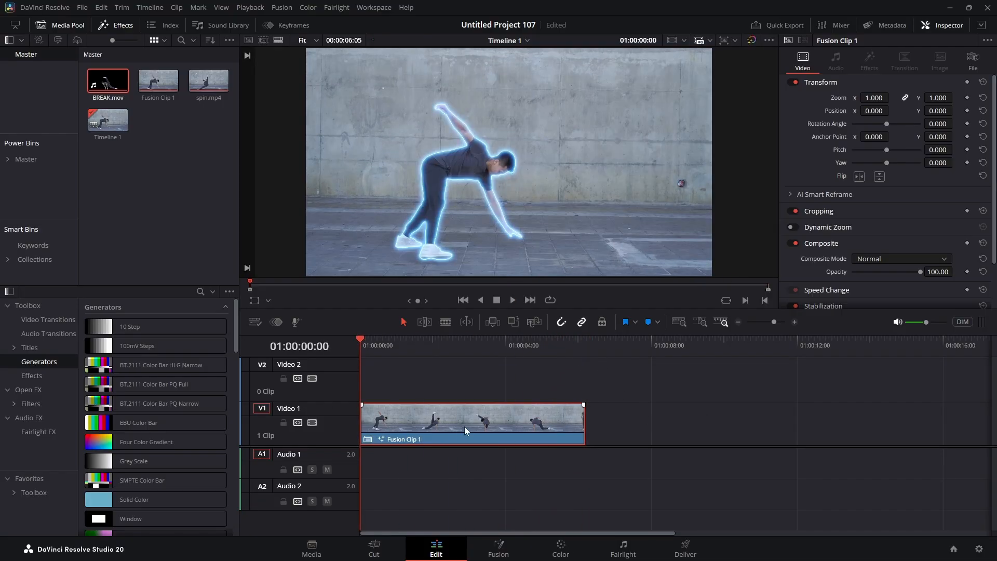
pyautogui.click(513, 300)
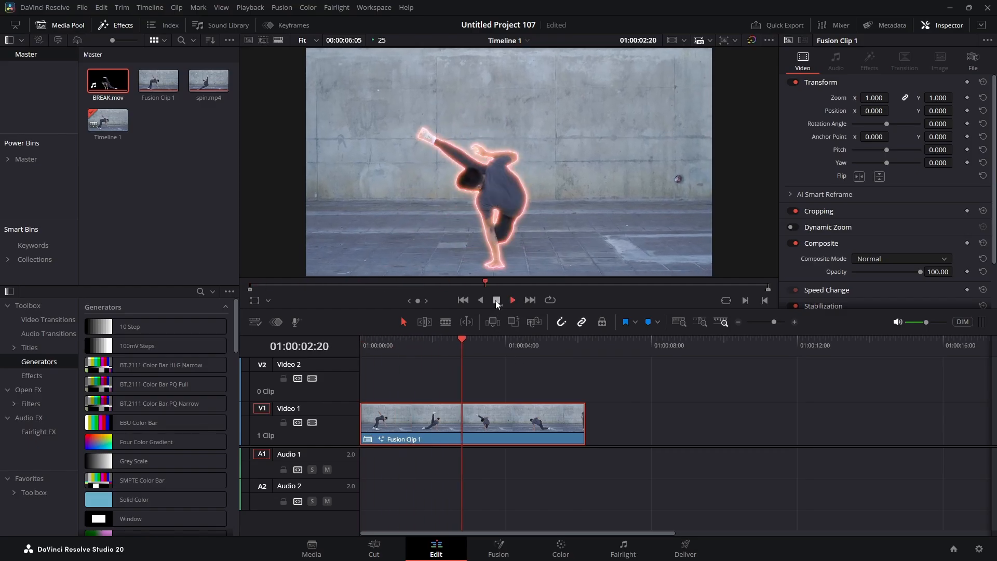
pyautogui.press('space')
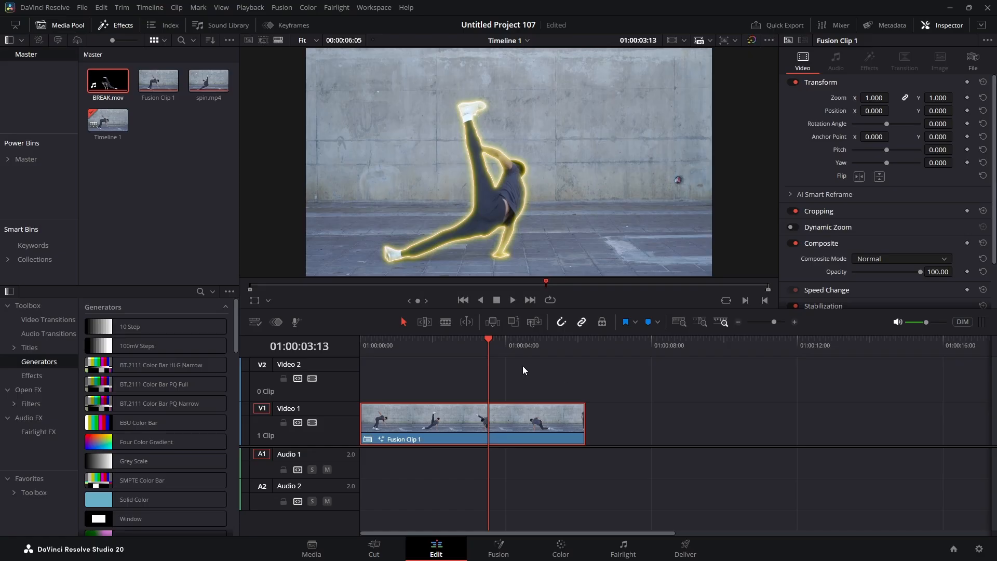
pyautogui.moveTo(488, 340); pyautogui.dragTo(356, 366)
pyautogui.click(612, 365)
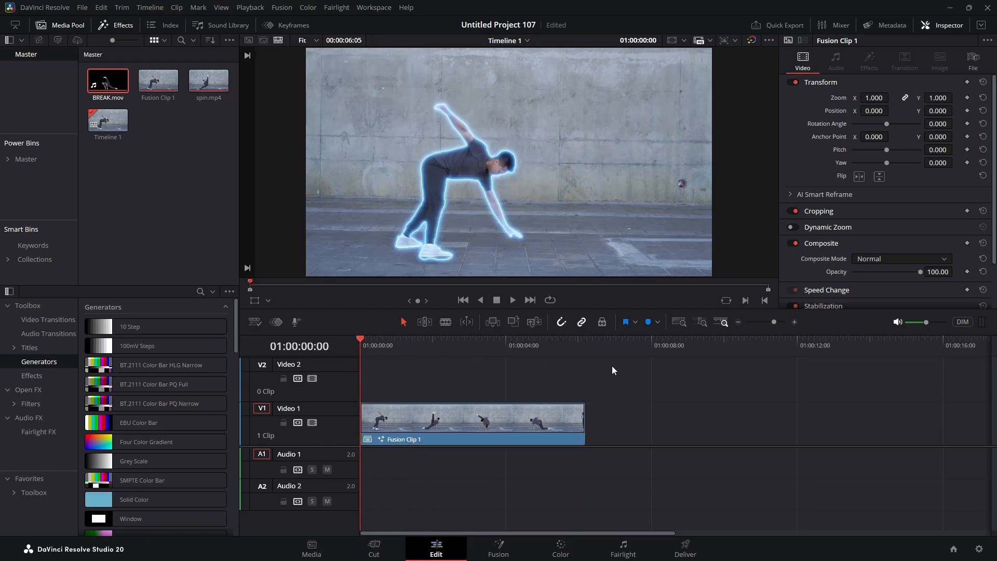